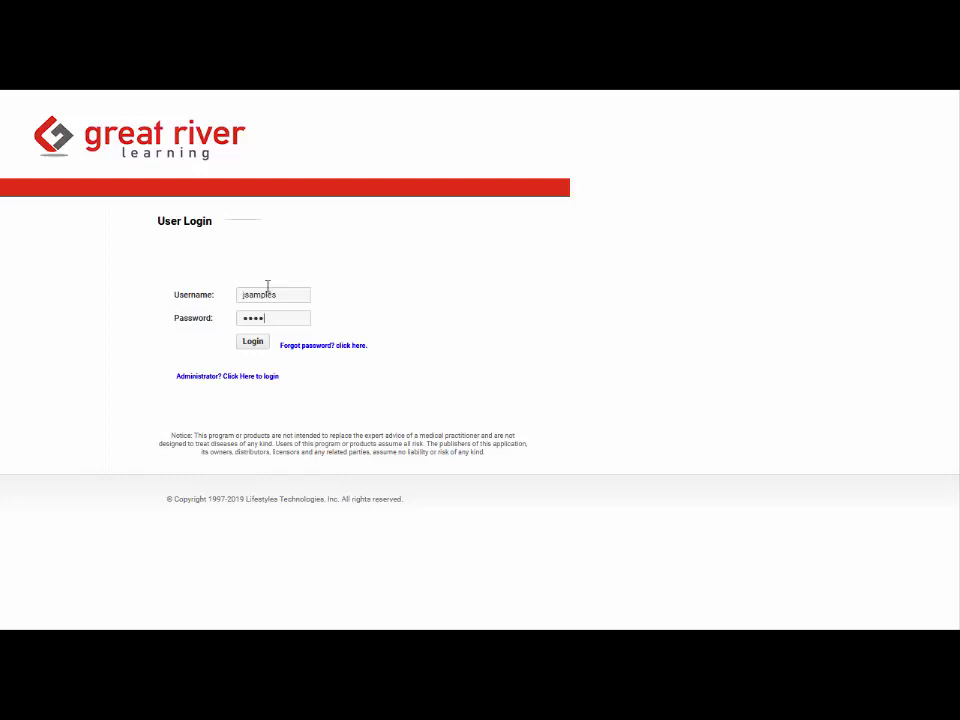
- Log in and continue from User Admin Options to the User Profile page
click(255, 343)
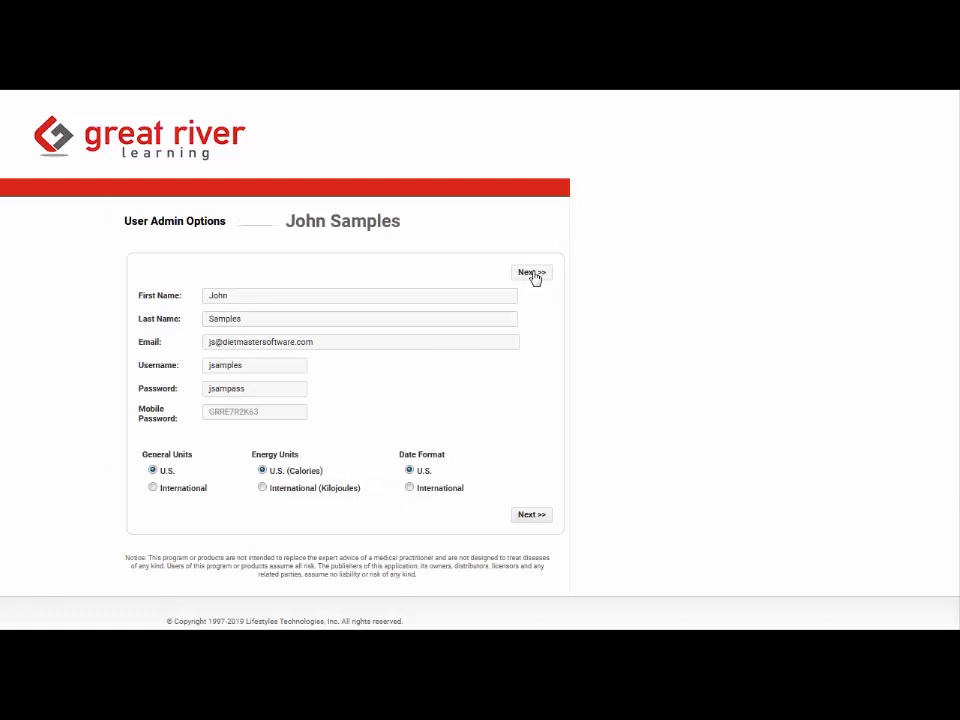
click(533, 274)
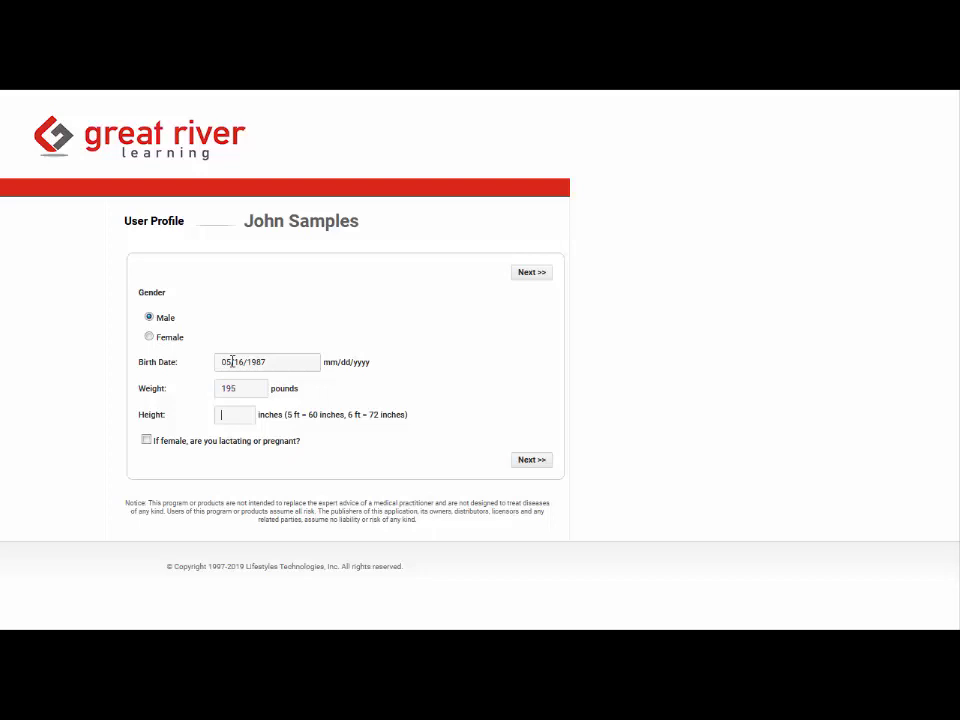
- Enter a height of 71 inches and choose the Type II body type
text(1)
click(529, 279)
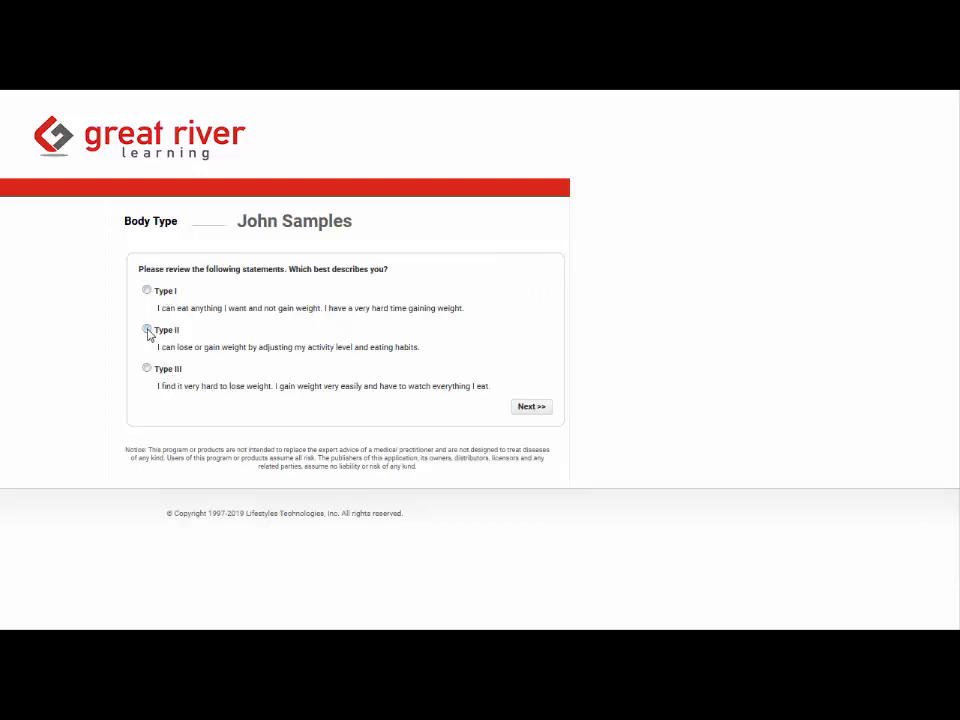
click(147, 330)
click(531, 408)
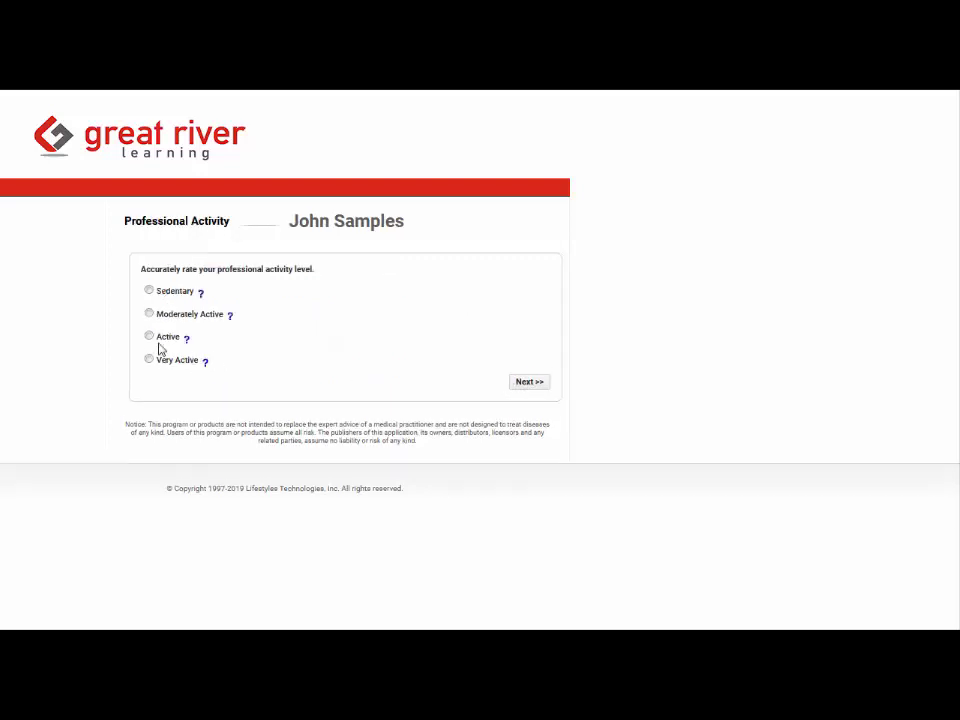
- Set Sedentary activity and a Weight Loss goal with a 185-pound goal weight
click(149, 291)
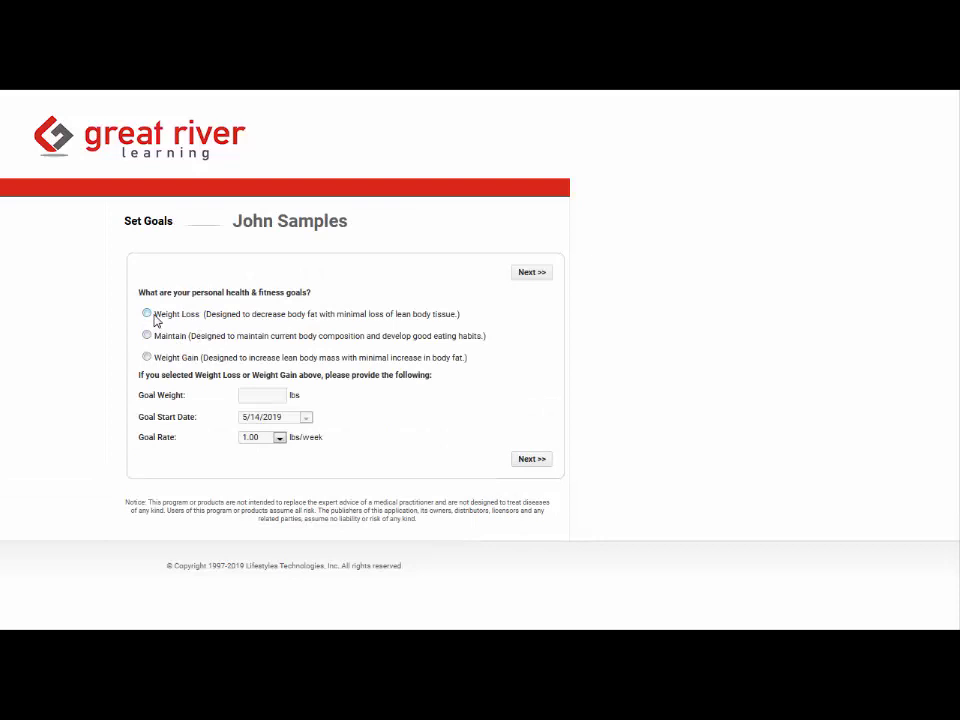
click(148, 314)
click(256, 396)
text(185)
click(532, 274)
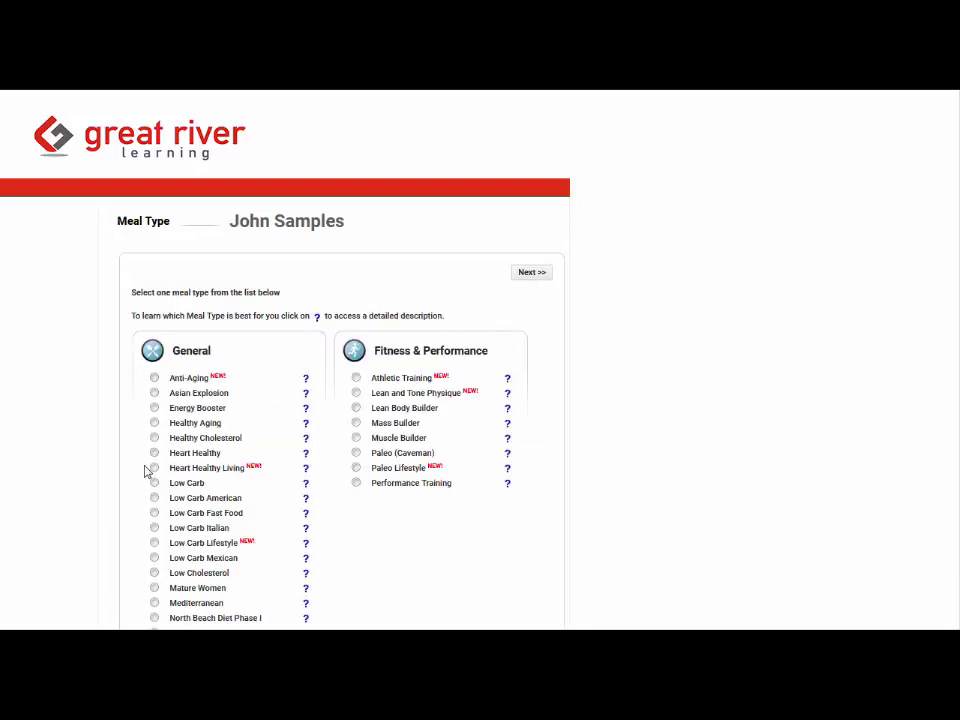
- Choose the Heart Healthy Living meal type and mark Diabetes as a current condition
click(154, 467)
click(537, 274)
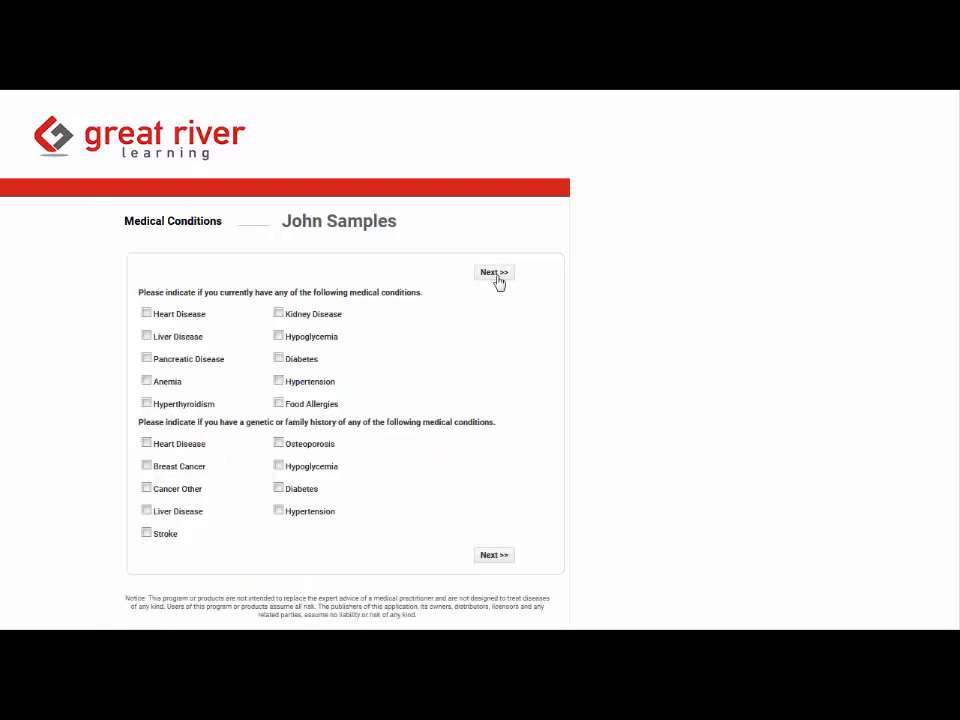
click(303, 363)
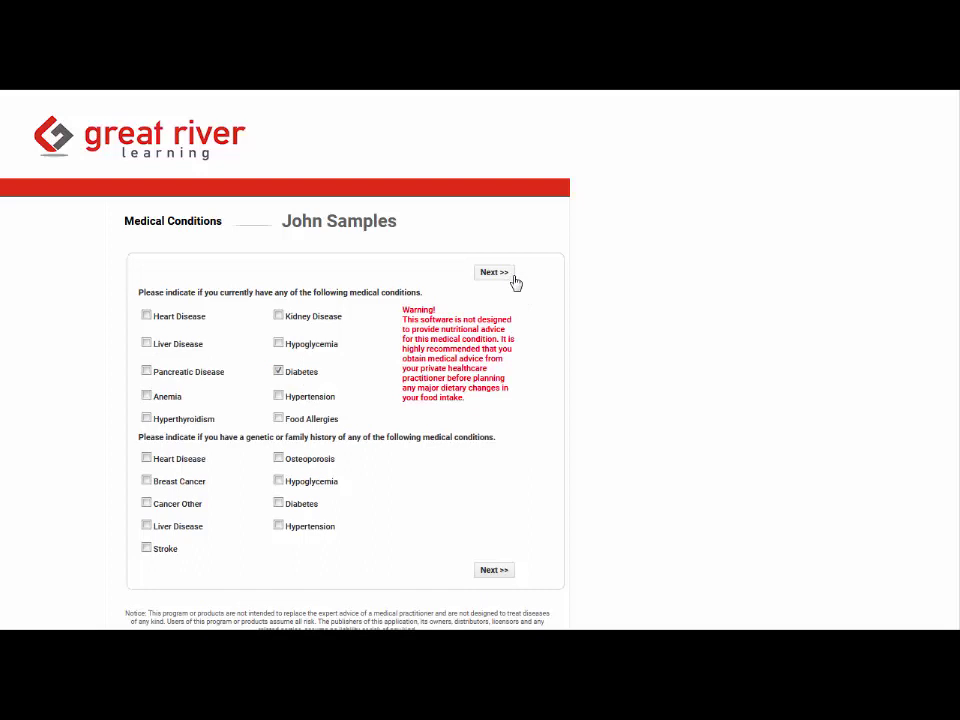
click(512, 276)
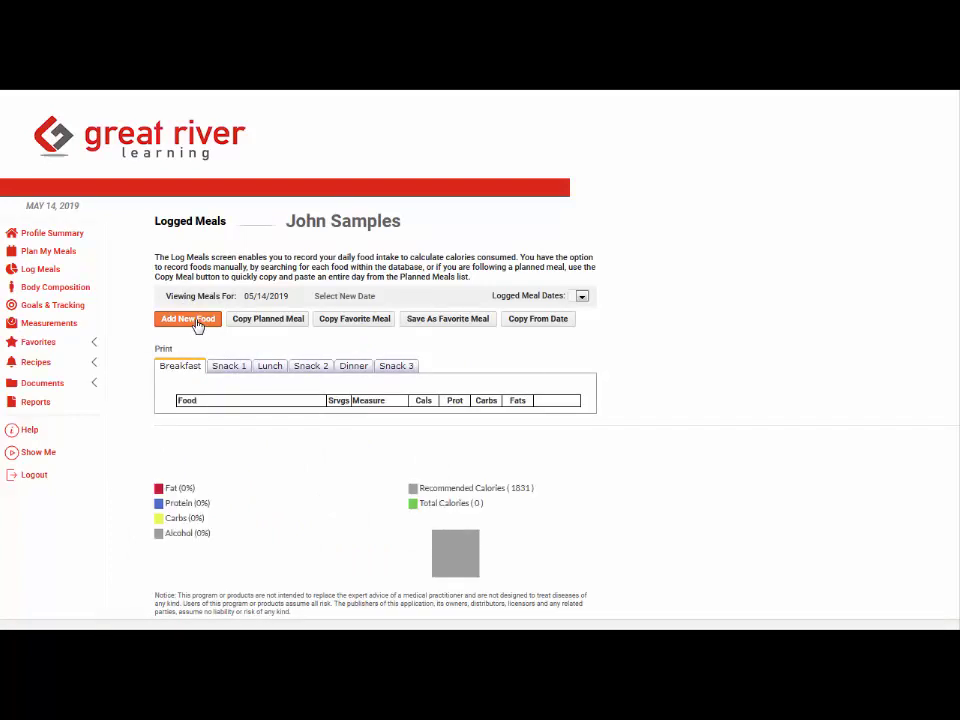
- Pick May 14, 2019 as the Logged Meals date
click(330, 298)
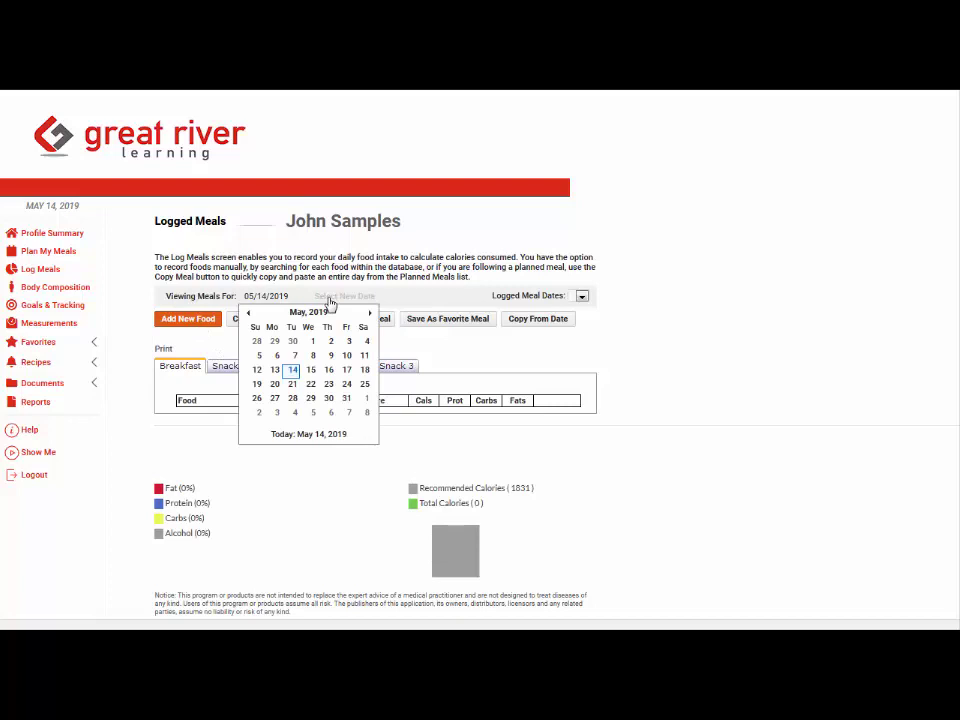
click(291, 369)
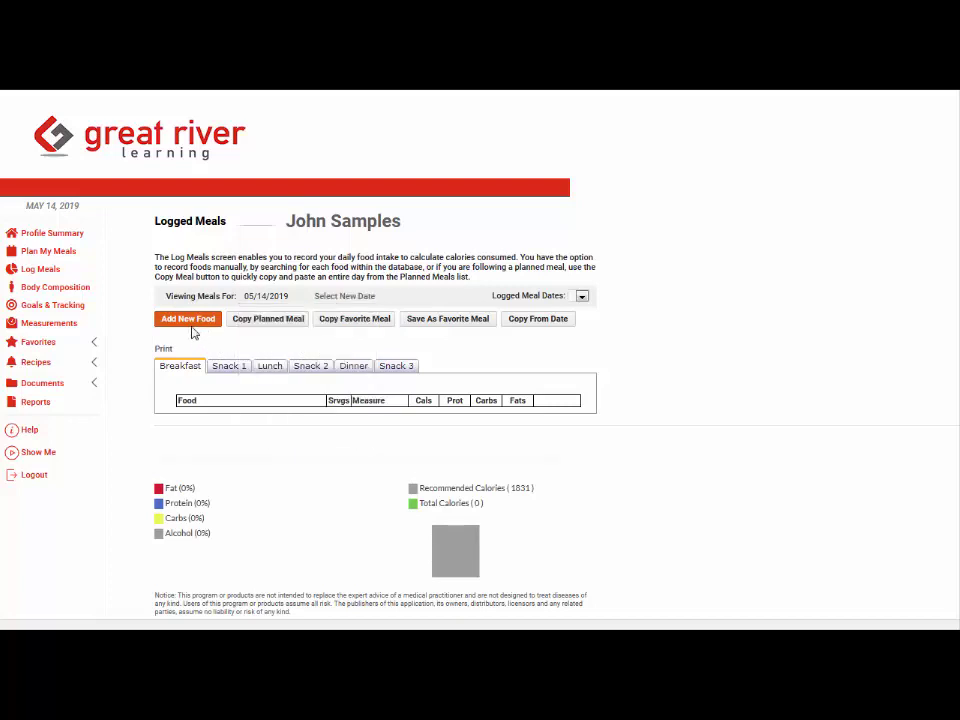
- Search 'egg mcm' and add one McDONALD'S, Egg McMUFFIN to Breakfast
click(185, 320)
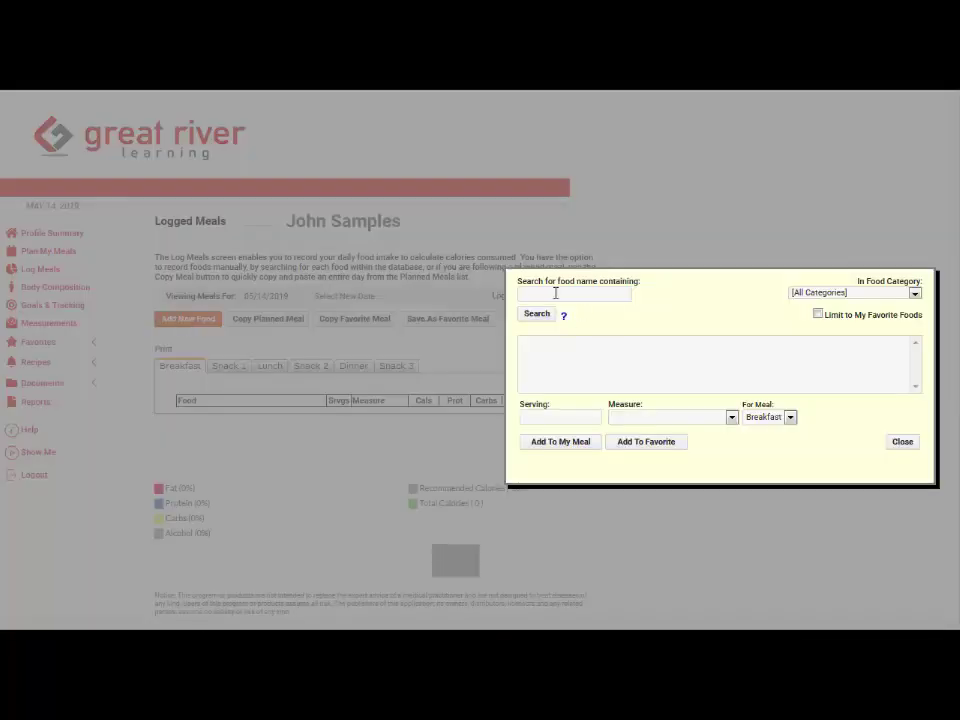
text(egg mcm)
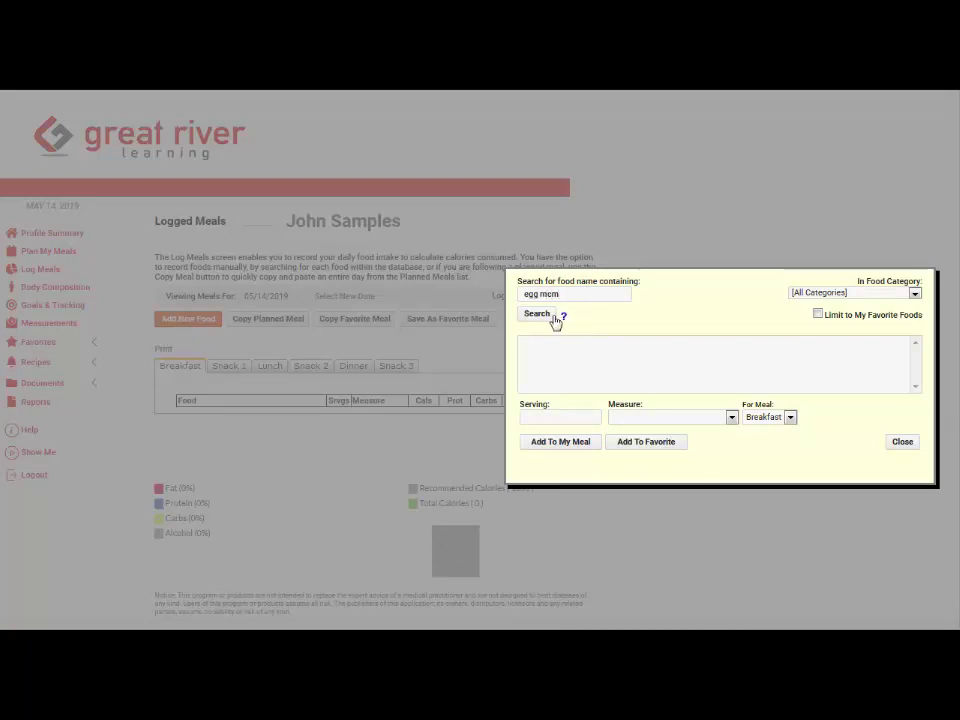
click(537, 314)
click(550, 342)
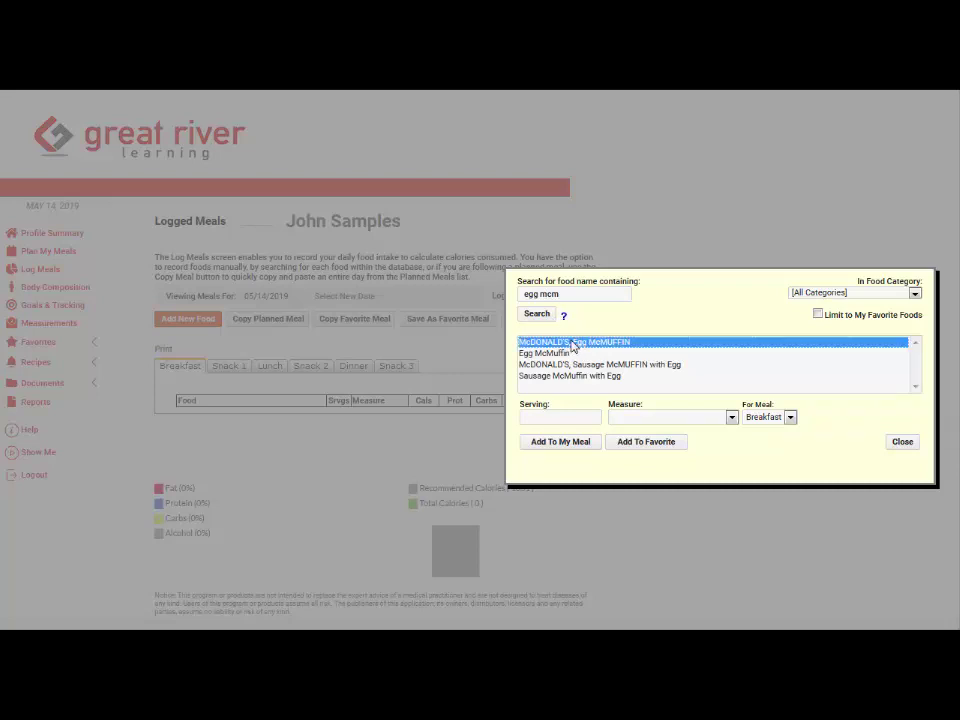
click(571, 444)
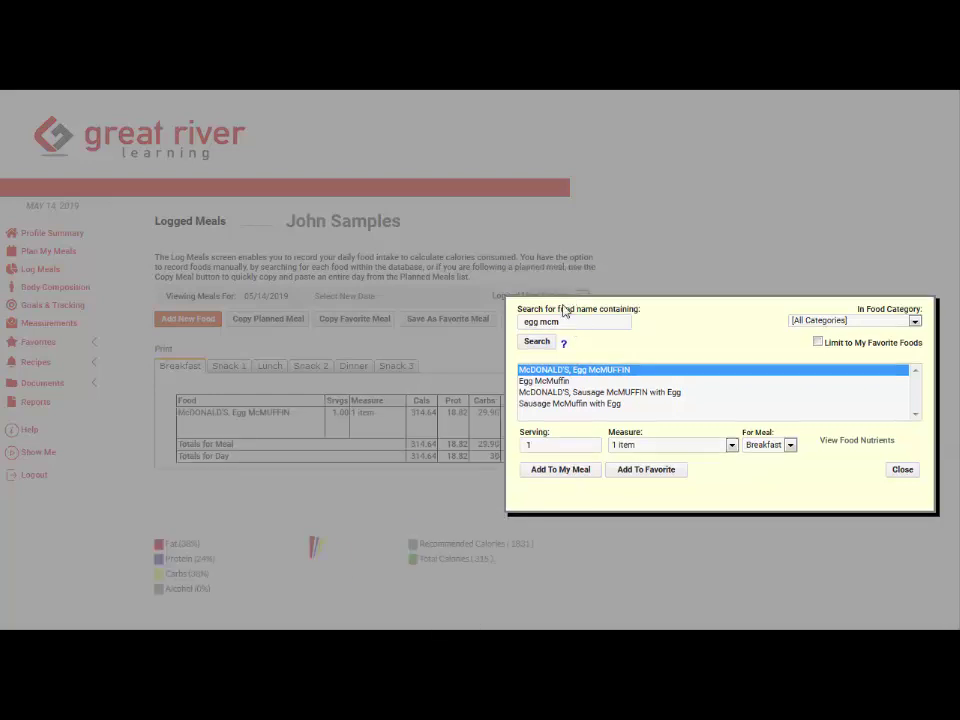
- Search 'coffee' and add 6 ounces of Coffee - w/caffeine to Breakfast
triple_click(520, 321)
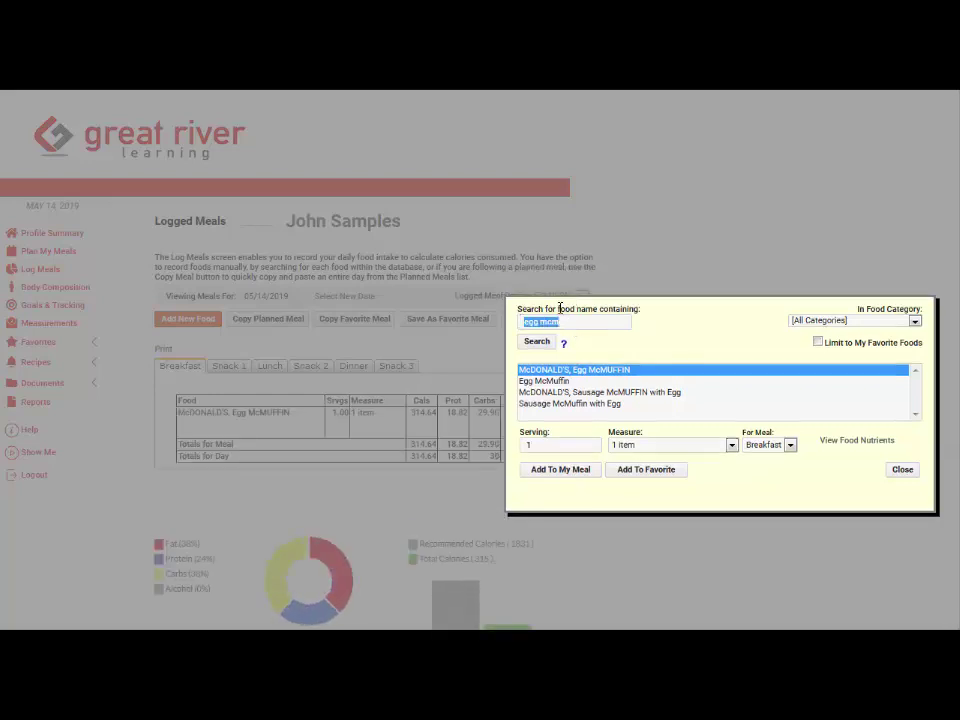
text(coffee)
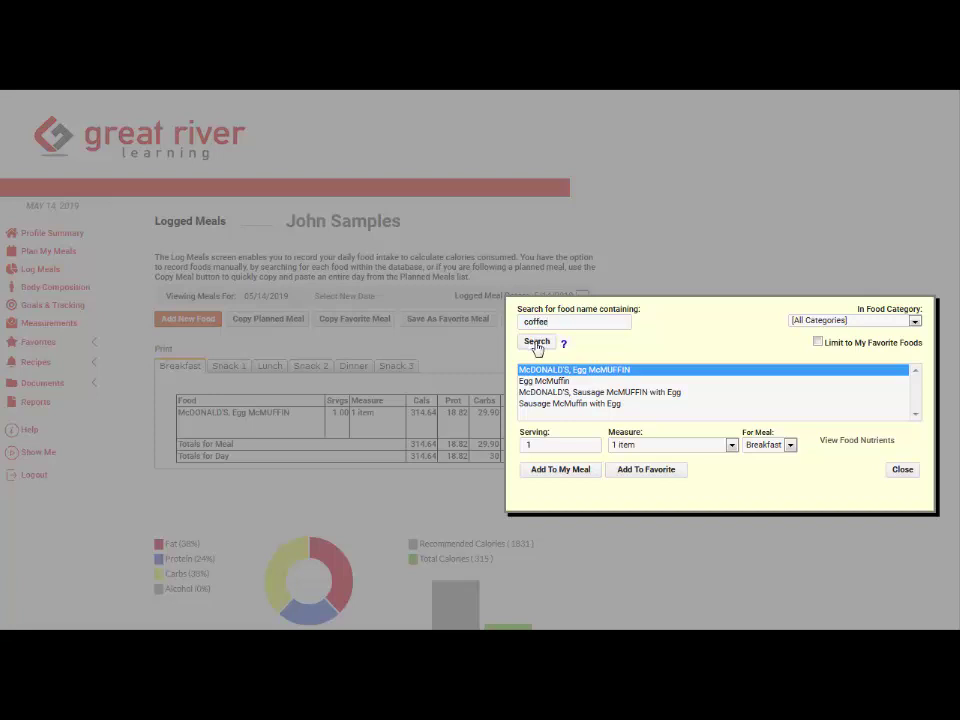
click(537, 342)
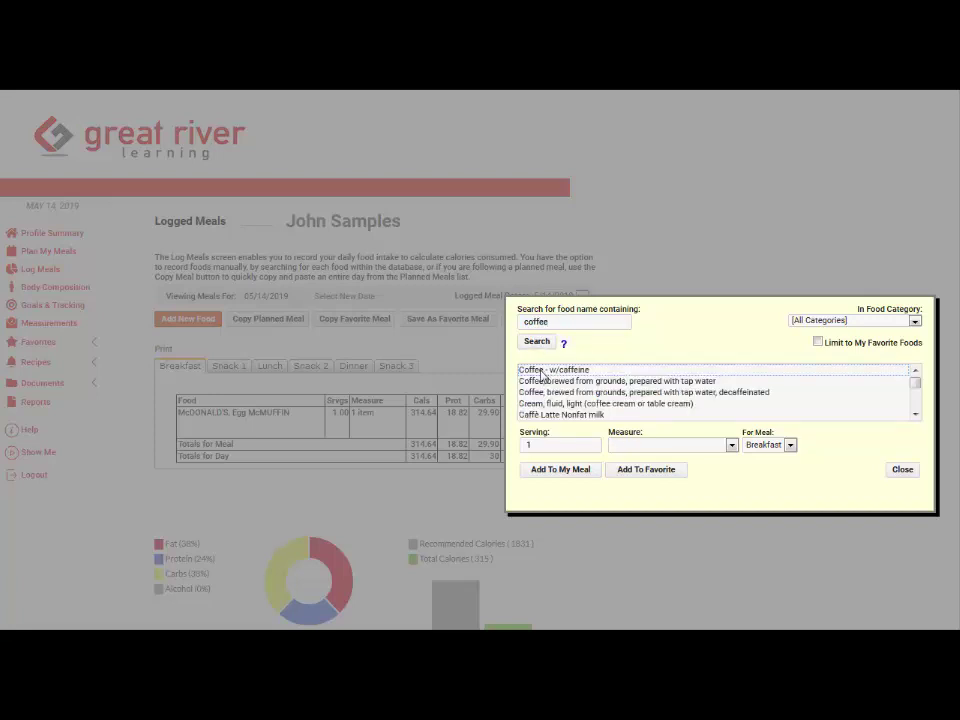
click(543, 373)
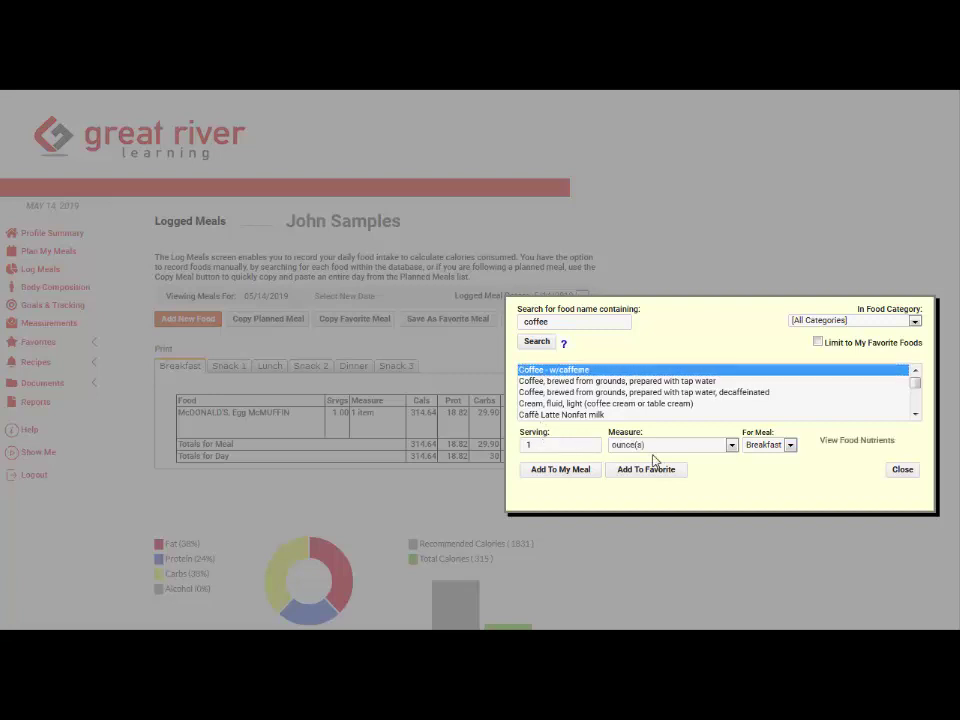
text(6)
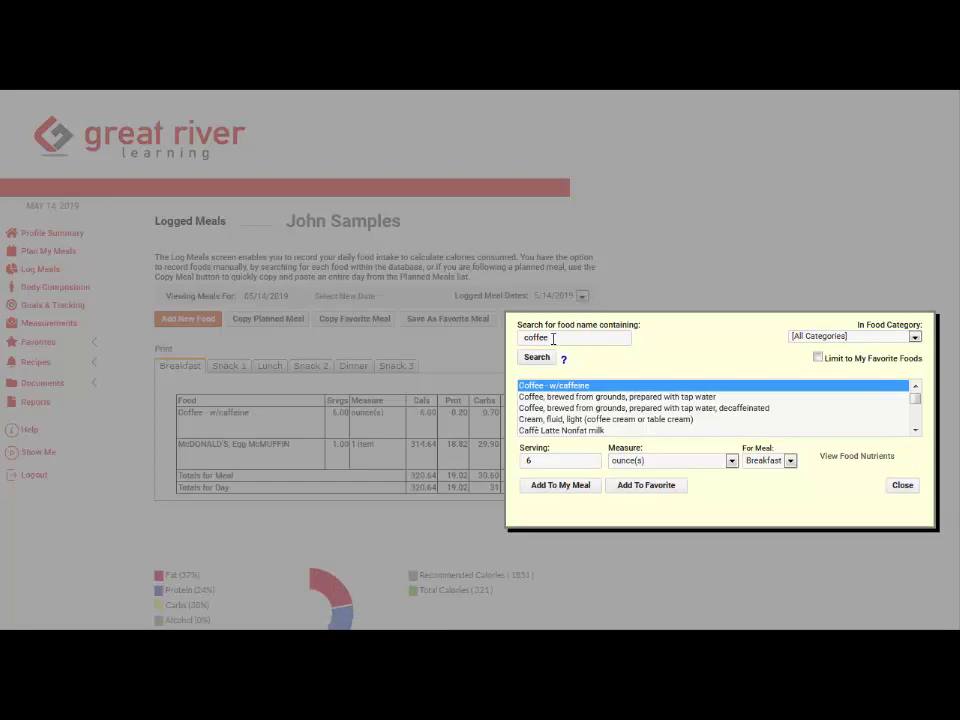
drag(553, 337, 517, 337)
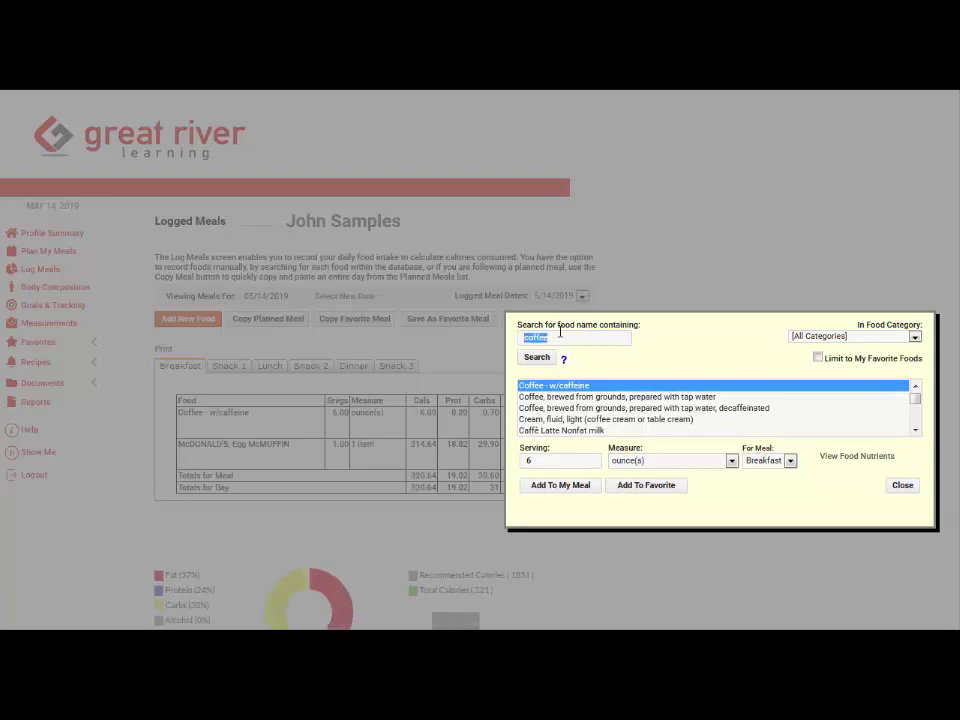
- Add 2 containers of Cream, fluid, half and half to Breakfast, then enter 'sugar' as the next search
text(cream)
click(533, 360)
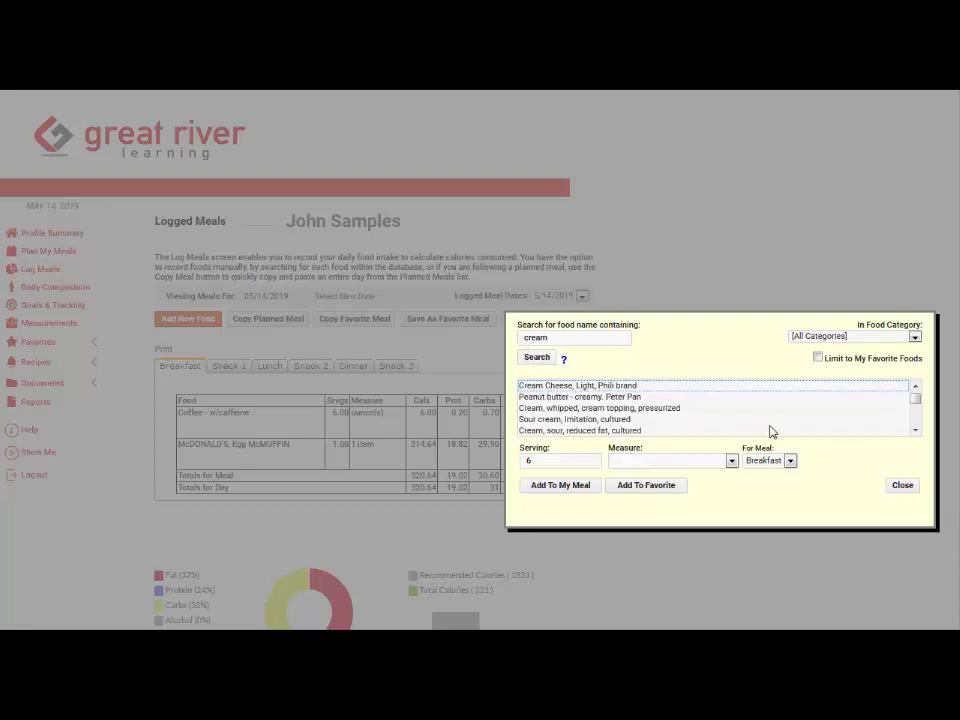
click(915, 430)
click(915, 432)
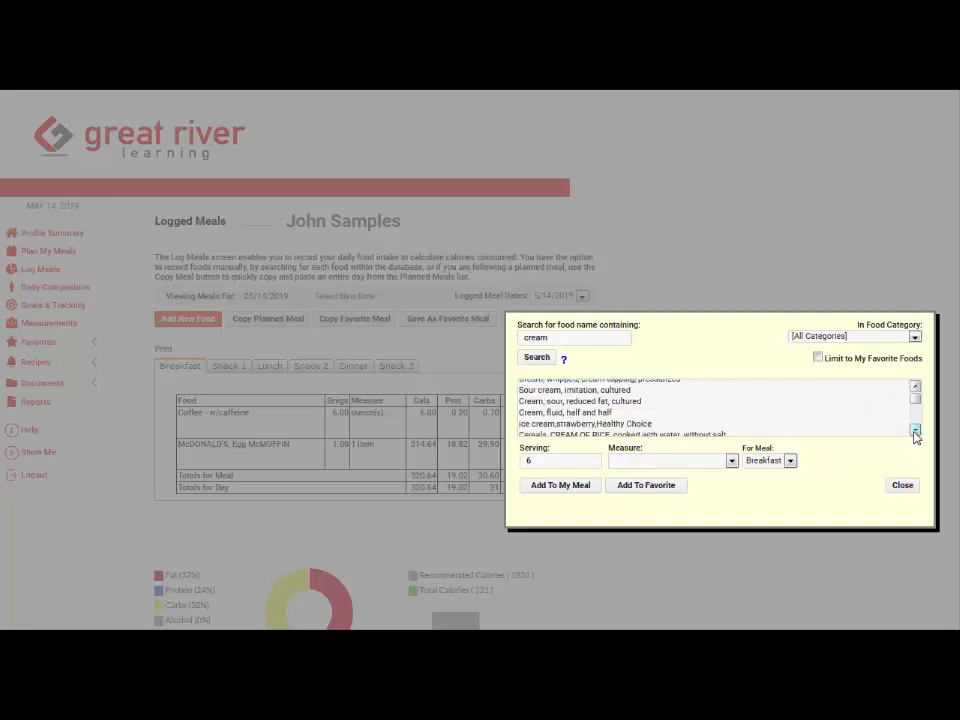
click(593, 414)
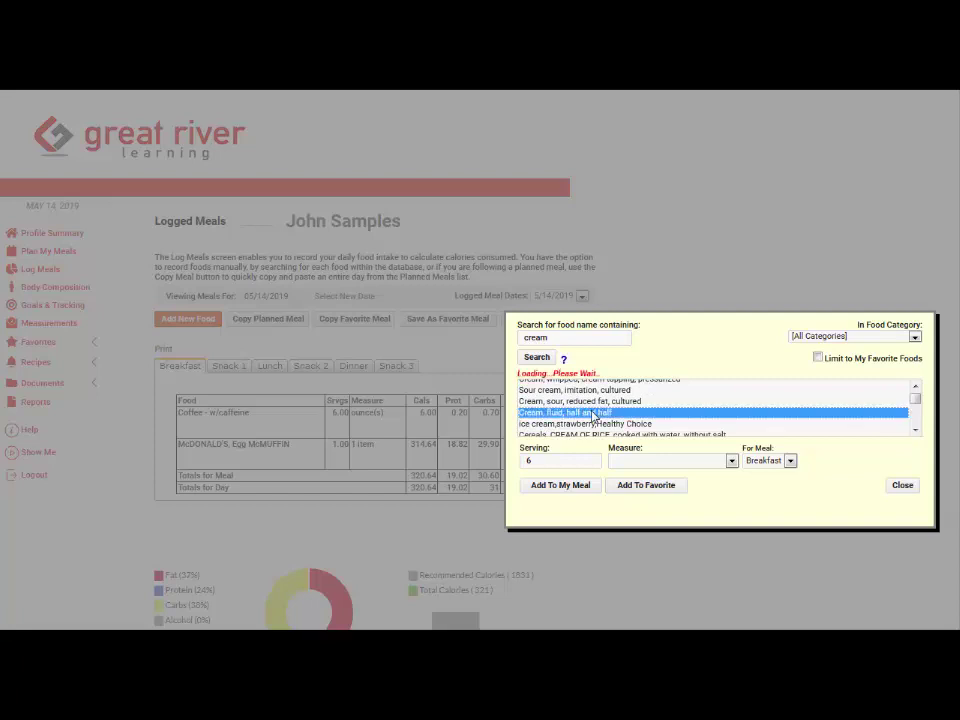
drag(553, 459, 511, 461)
text(2)
click(553, 487)
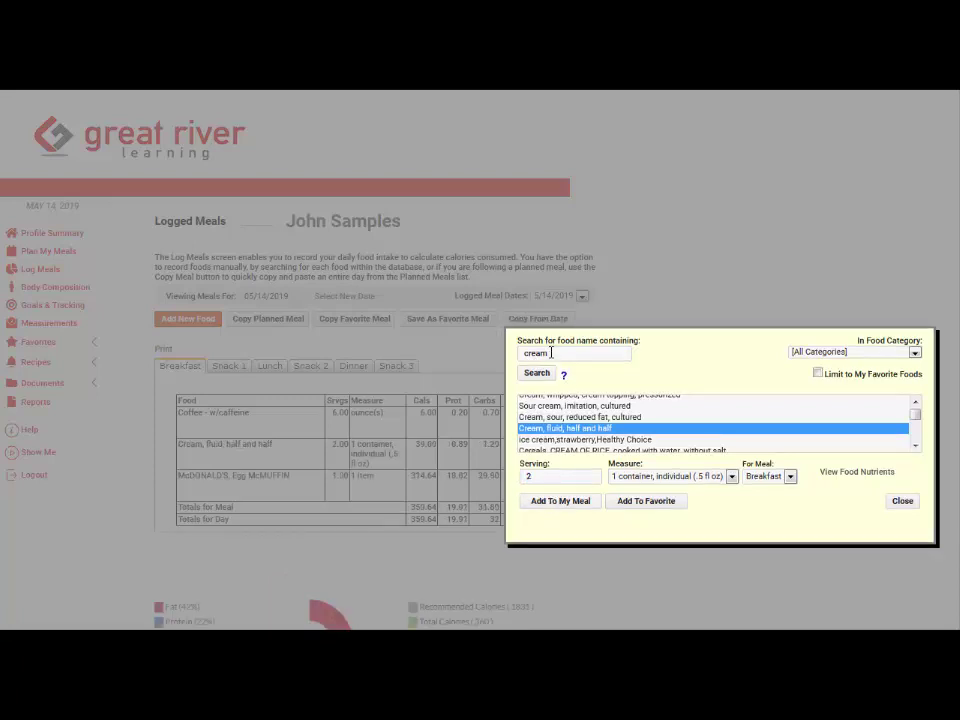
drag(550, 354, 522, 354)
text(sugar)
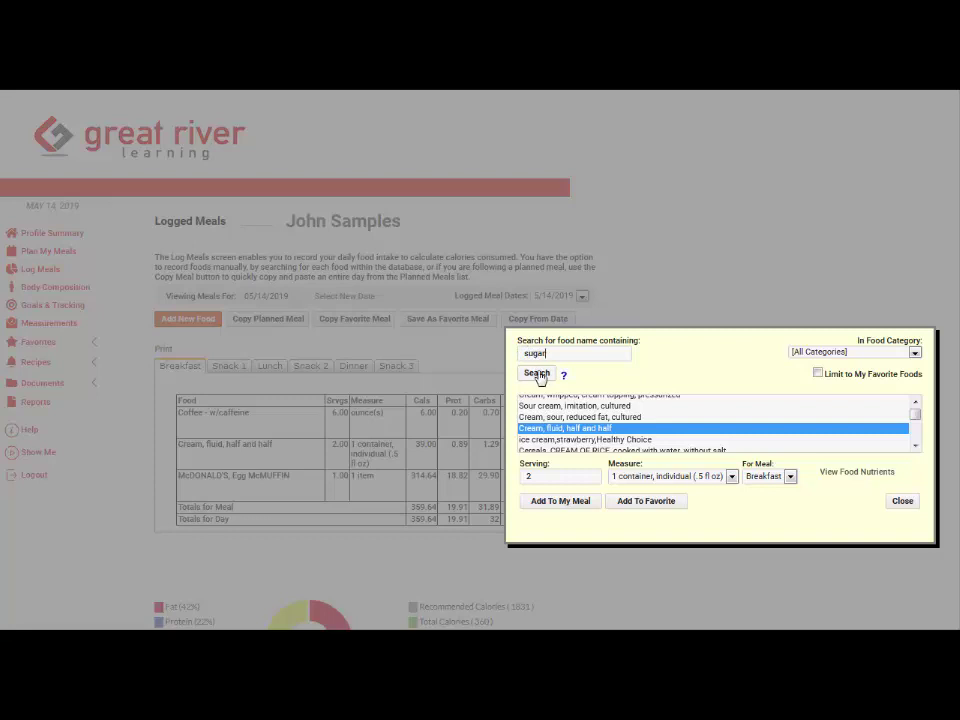
- Search for sugar and log one teaspoon of Sugar - white to Breakfast
click(536, 373)
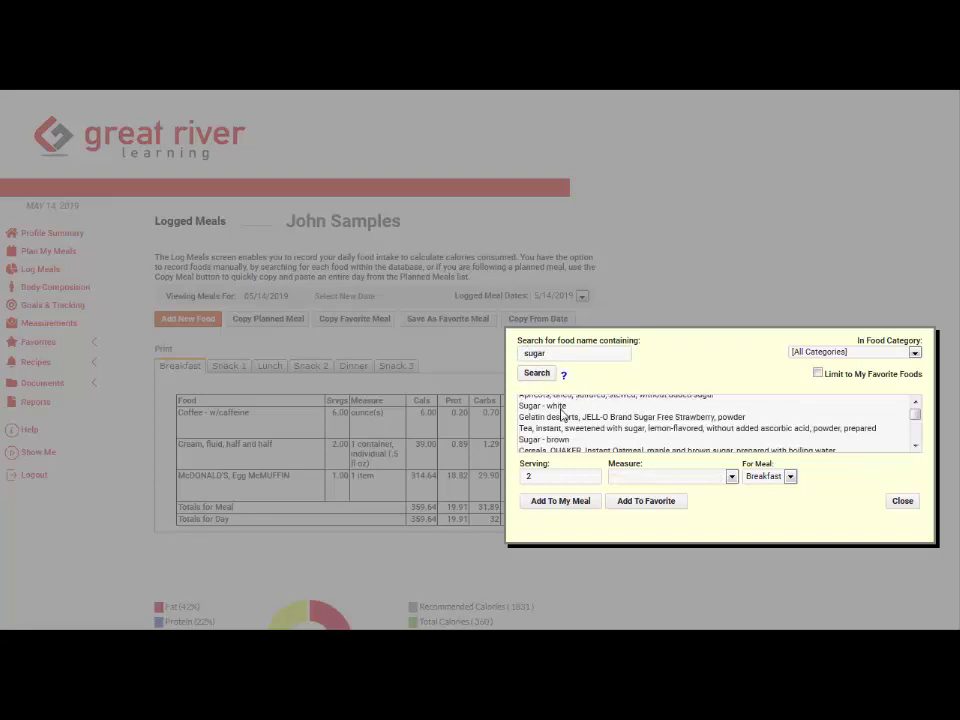
click(555, 406)
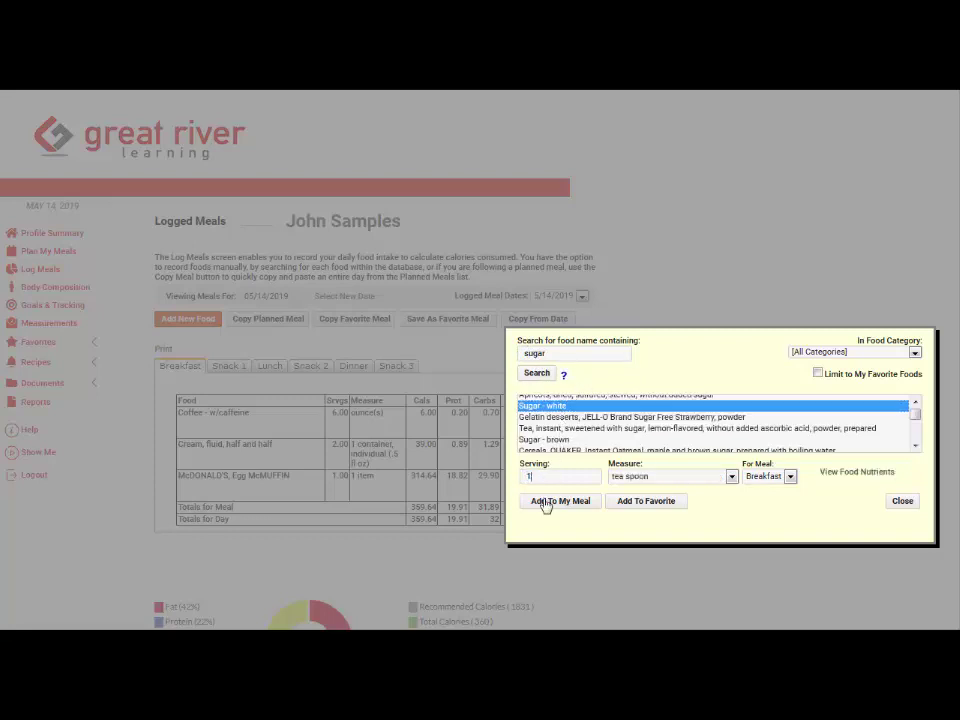
click(553, 502)
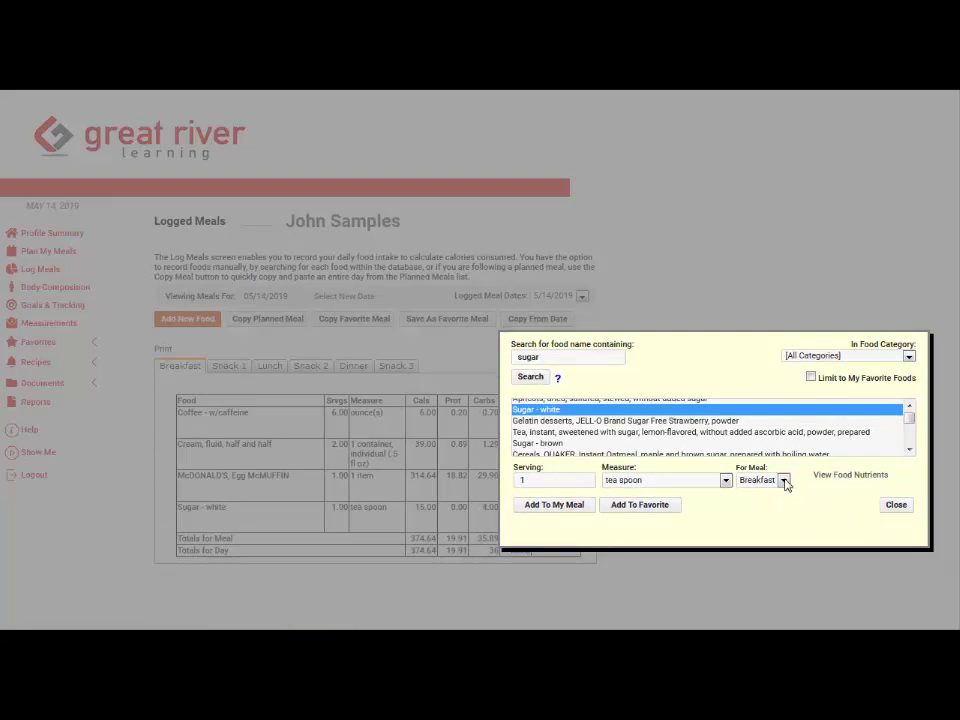
- Switch the target meal to Snack 1 for the next foods
click(784, 481)
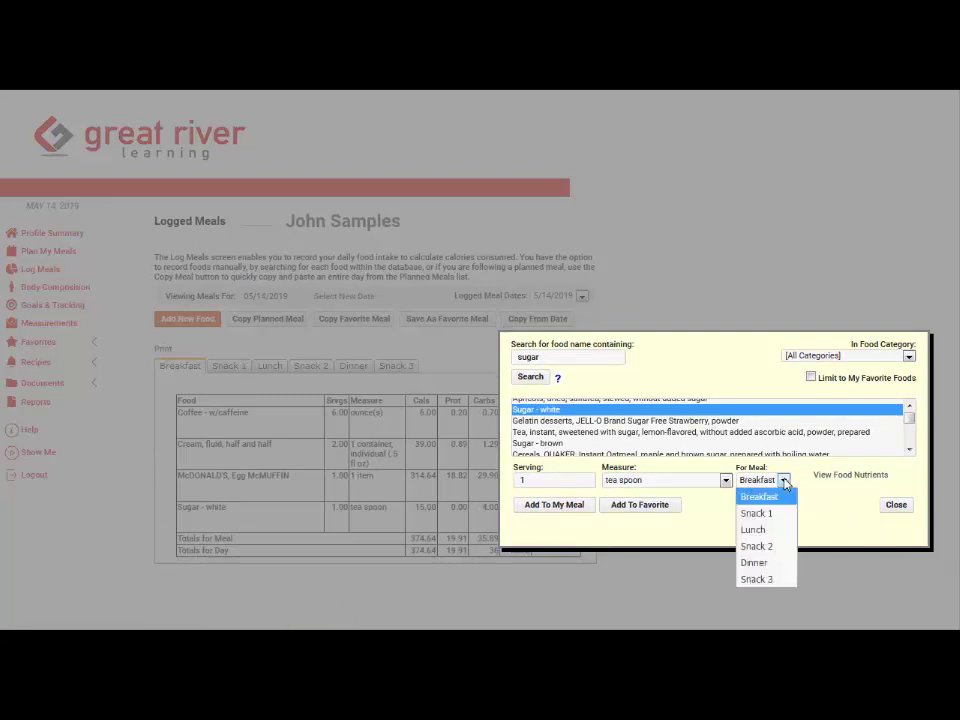
click(755, 513)
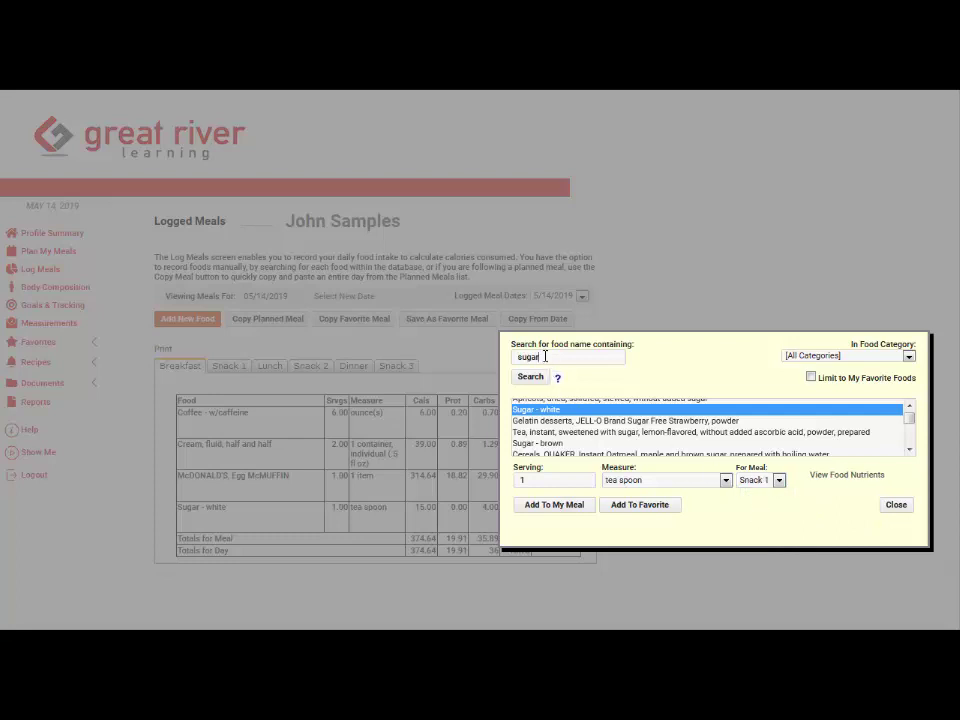
drag(545, 356, 500, 356)
- Search 'pretzels' and compare serving measures for the Featherweight and whole-wheat pretzels
key(BackSpace)
click(535, 382)
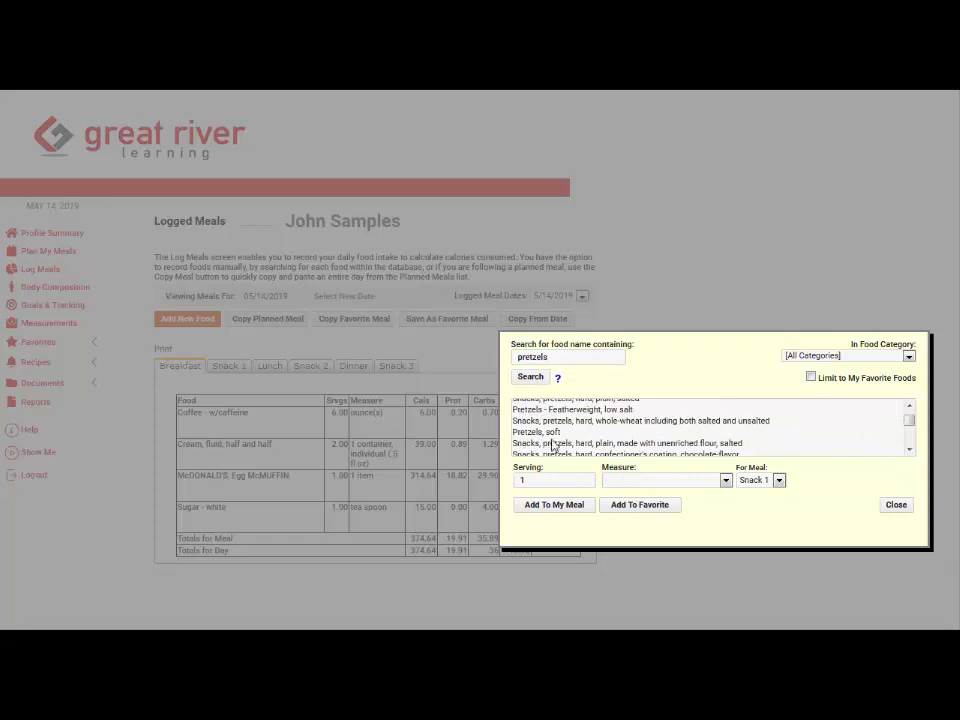
click(578, 410)
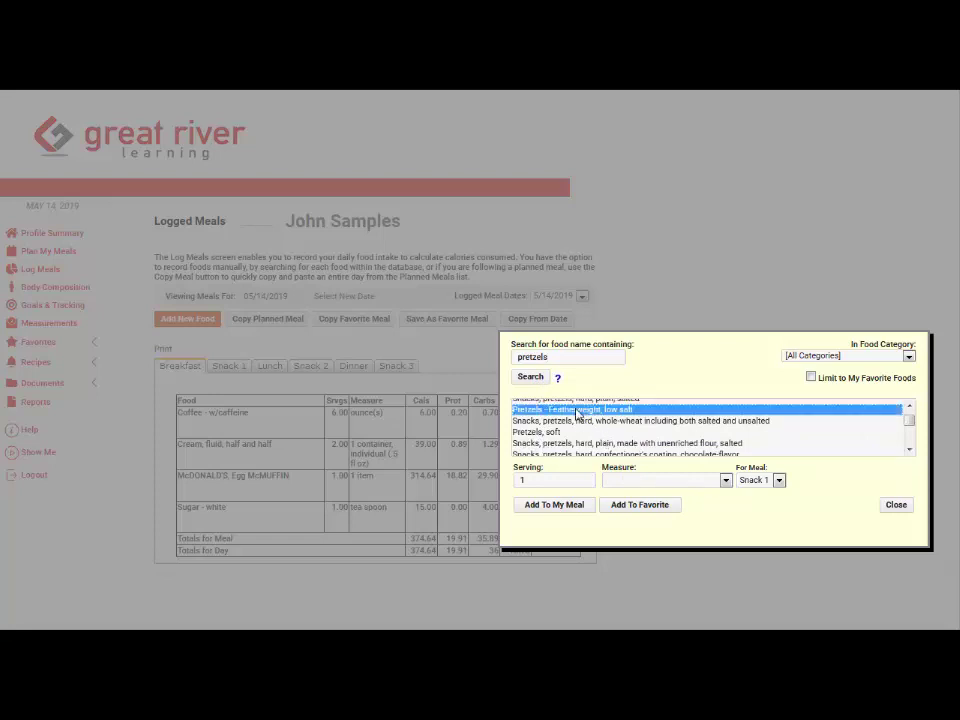
click(726, 480)
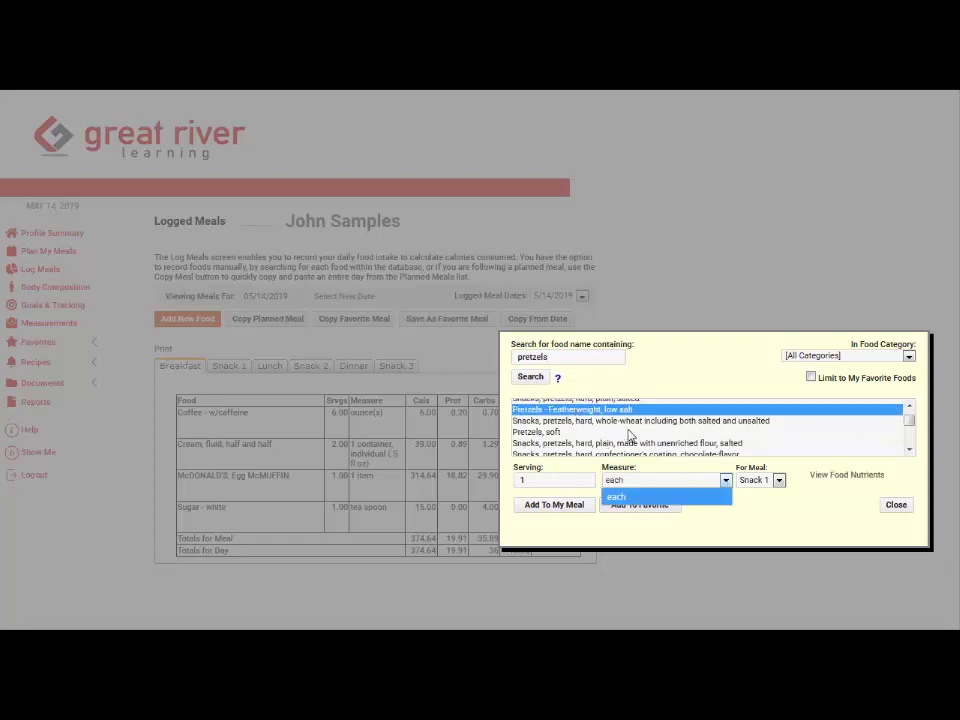
click(614, 421)
click(726, 481)
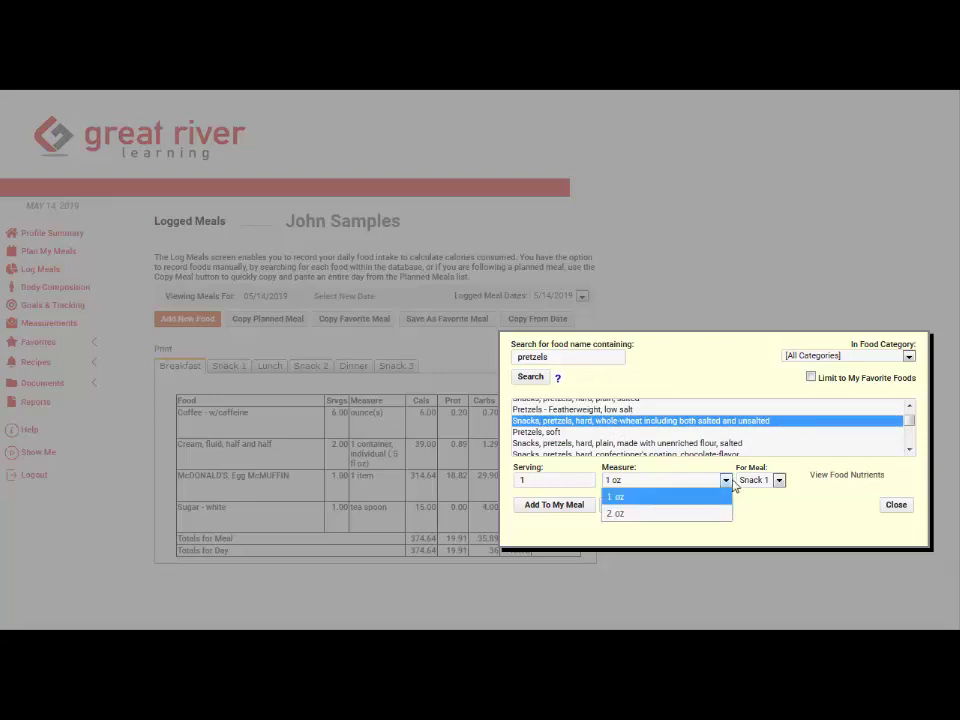
- Browse further pretzel results and choose Snyders of Hanover 100 Calorie Pack pretzel sticks
click(631, 444)
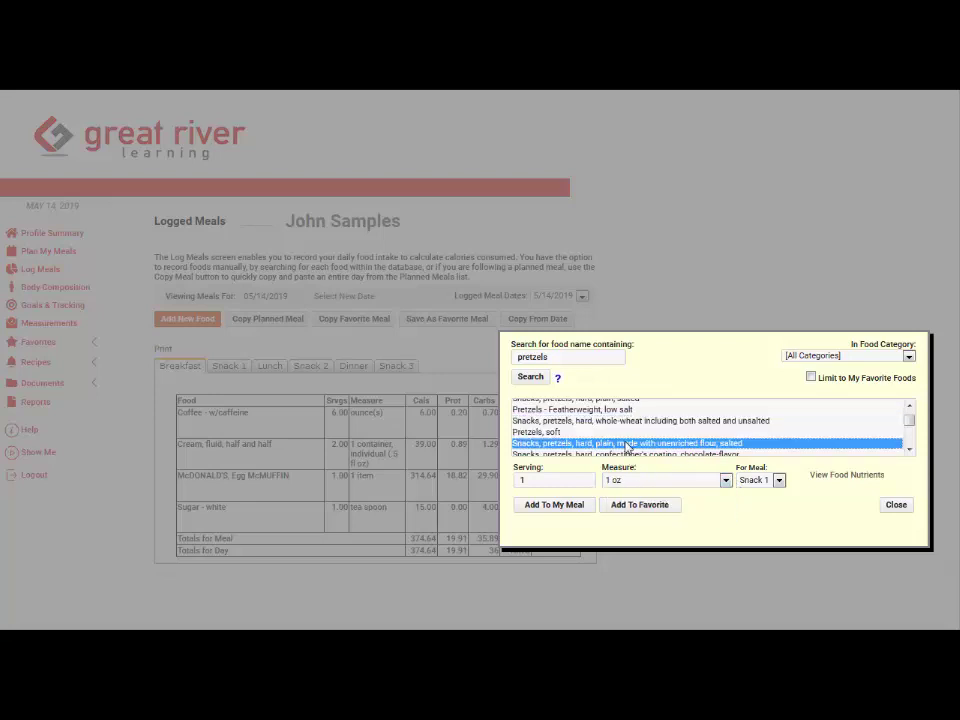
click(909, 450)
click(909, 450)
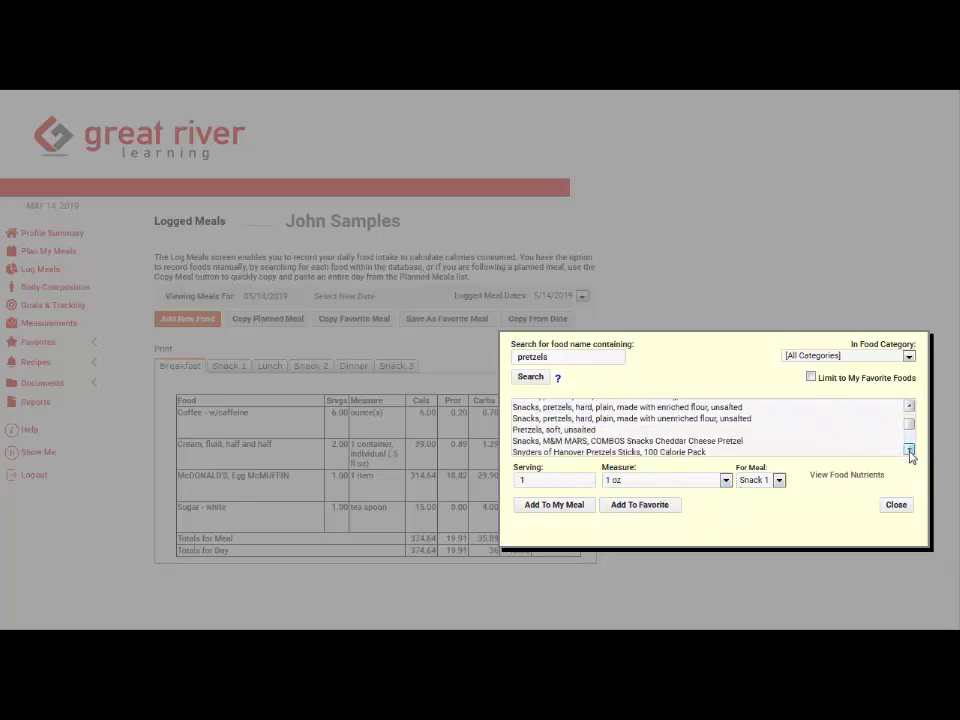
click(698, 442)
click(690, 451)
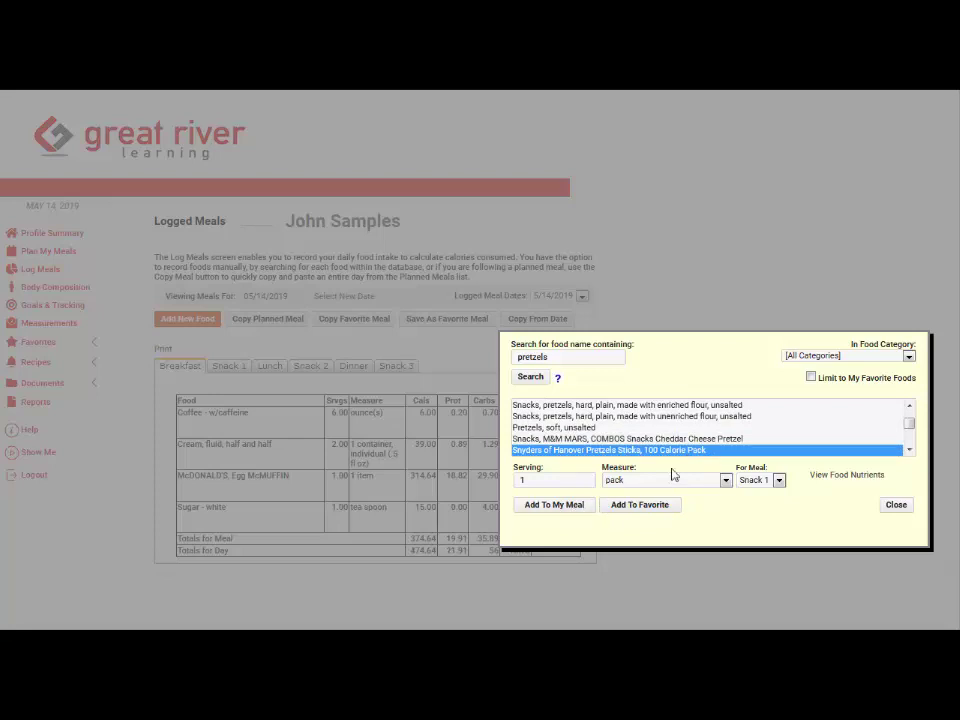
- Close the food search and view the Snack 1 log with the Snyders pretzel entry
click(893, 504)
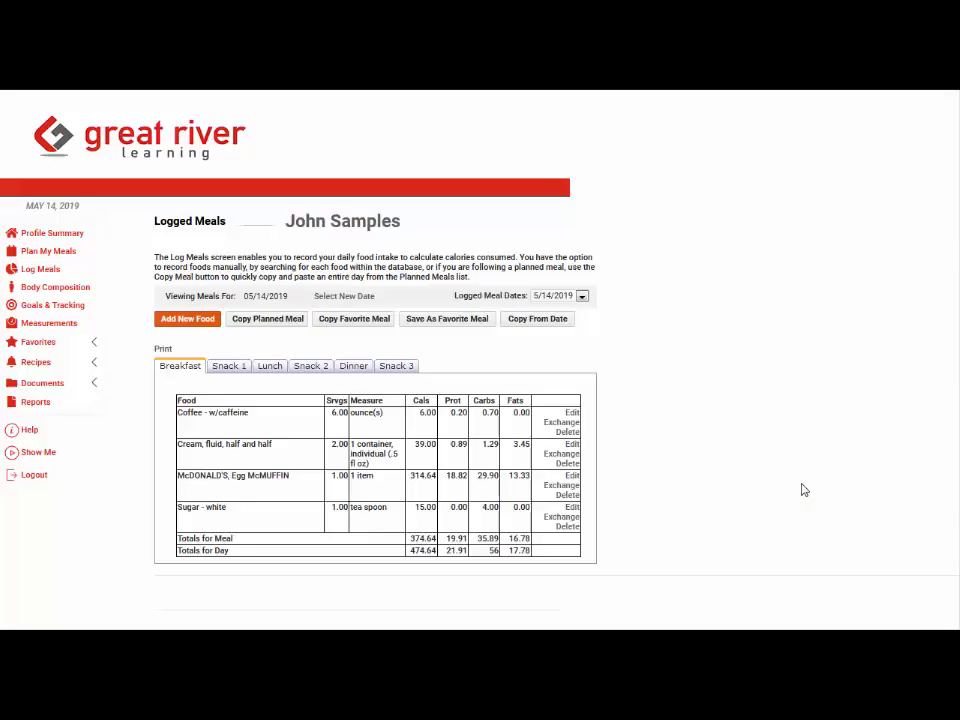
click(234, 368)
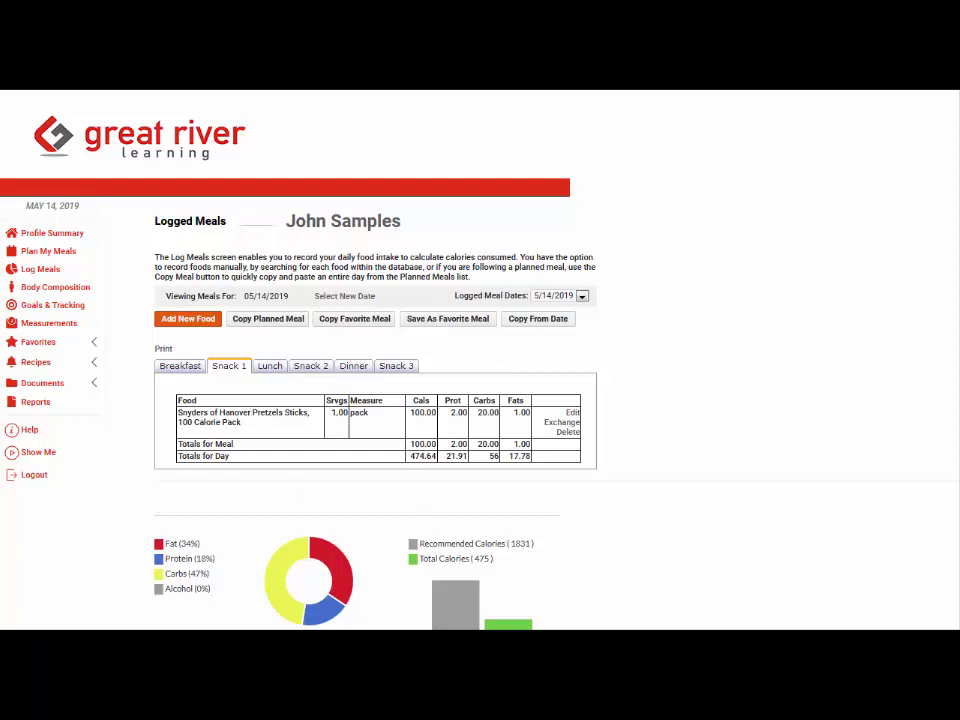
mouse_move(449, 614)
- Choose the Logged Meals - Nutrient Summary report with end date May 14, 2019, and request its preview
click(35, 402)
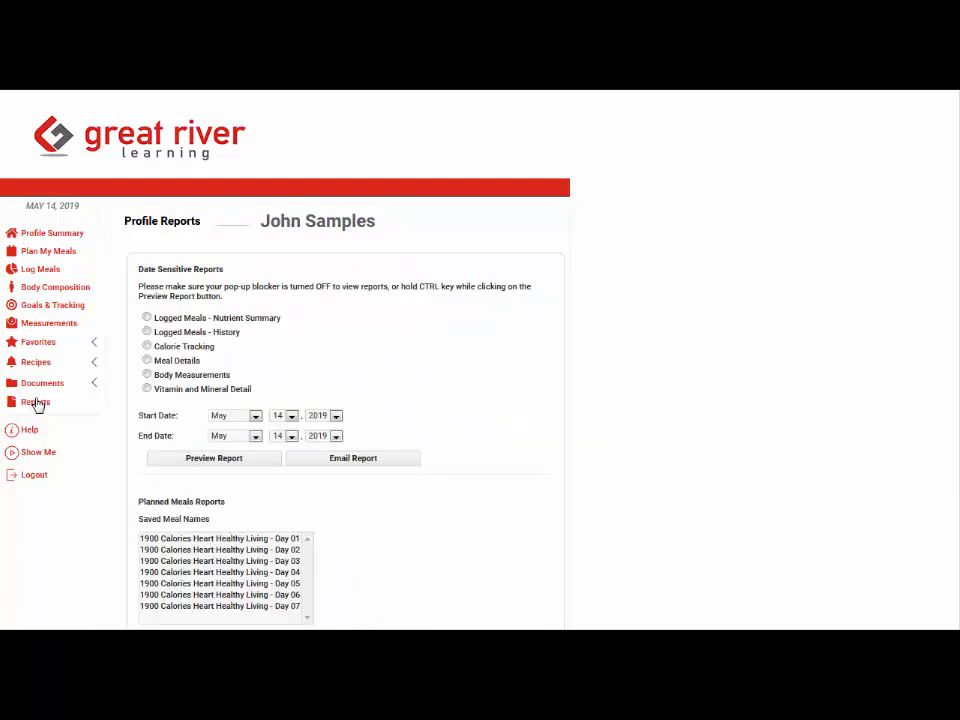
click(147, 319)
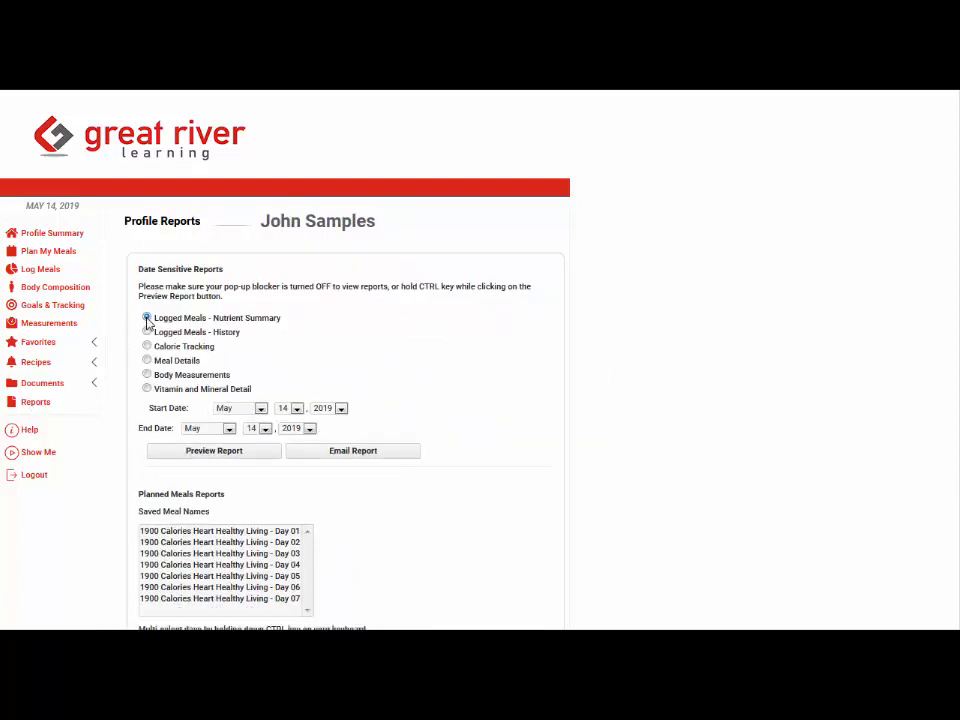
click(265, 428)
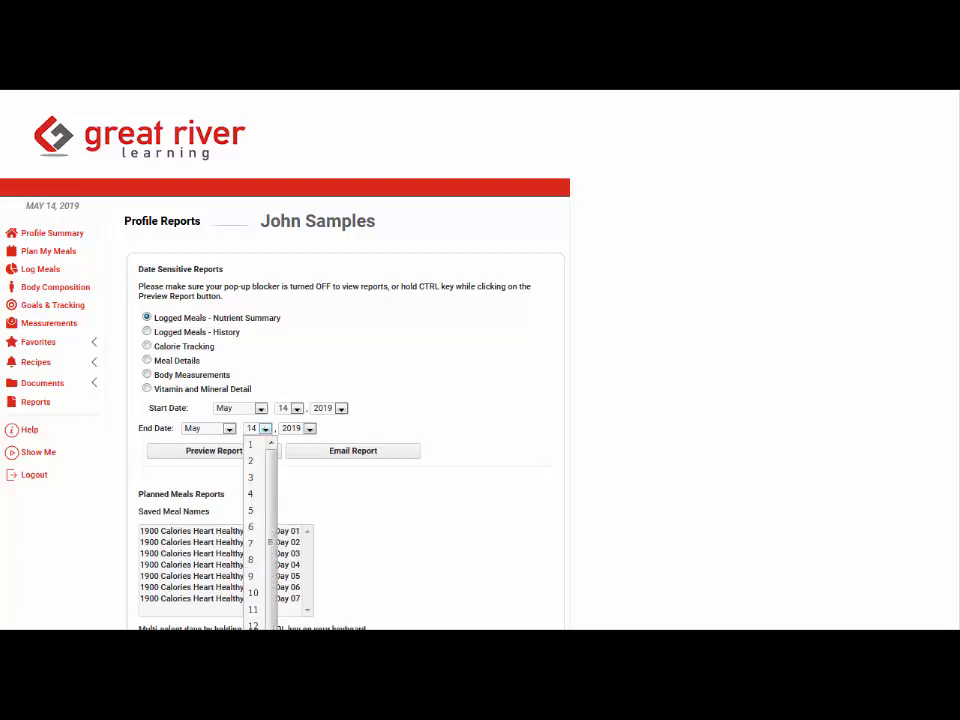
click(265, 428)
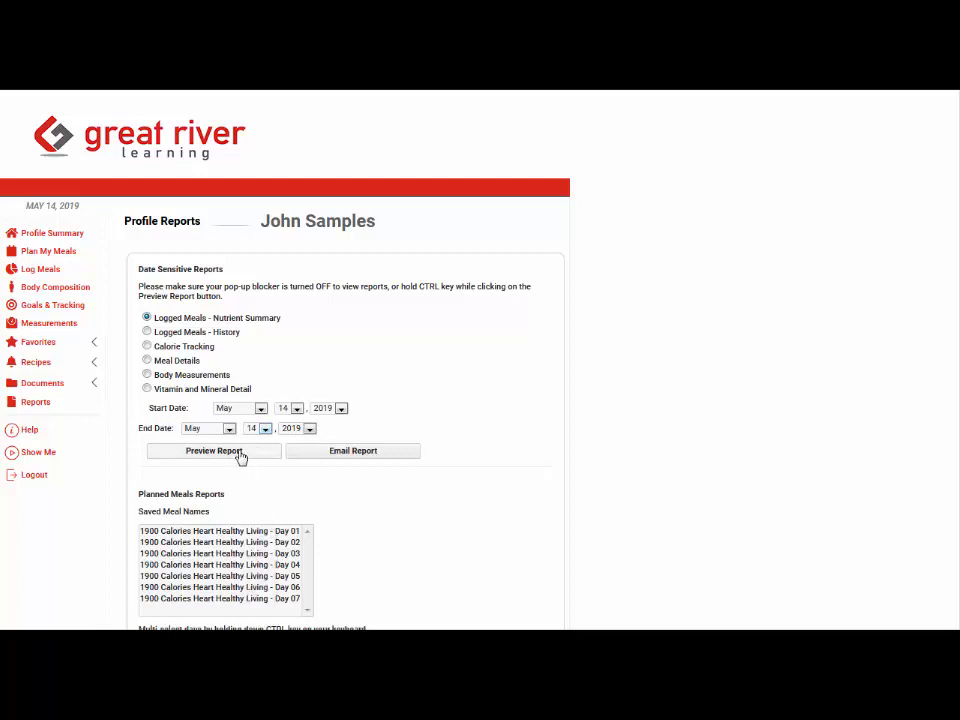
click(239, 452)
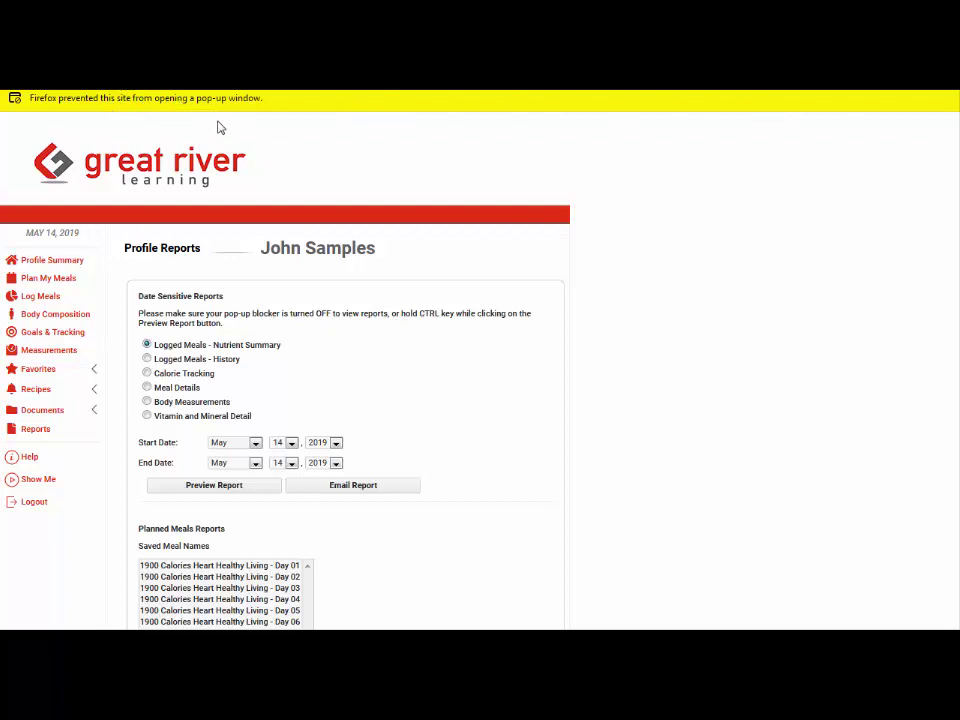
- Open the Nutrient Summary preview in a full-screen window and scroll through its 475-of-1831 calorie totals
click(210, 485)
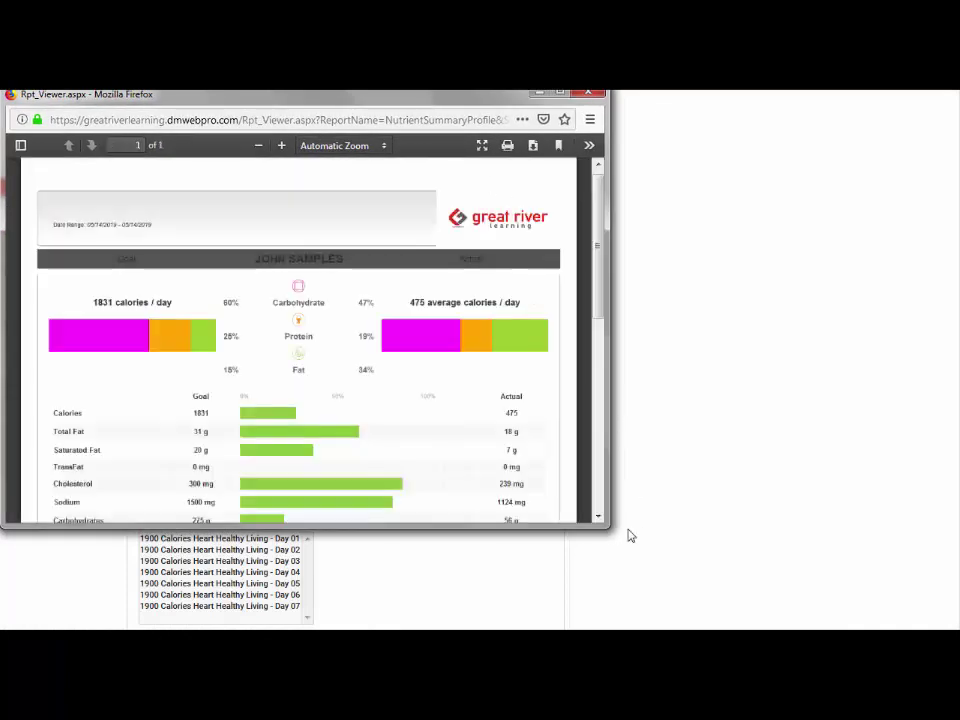
drag(606, 524, 955, 640)
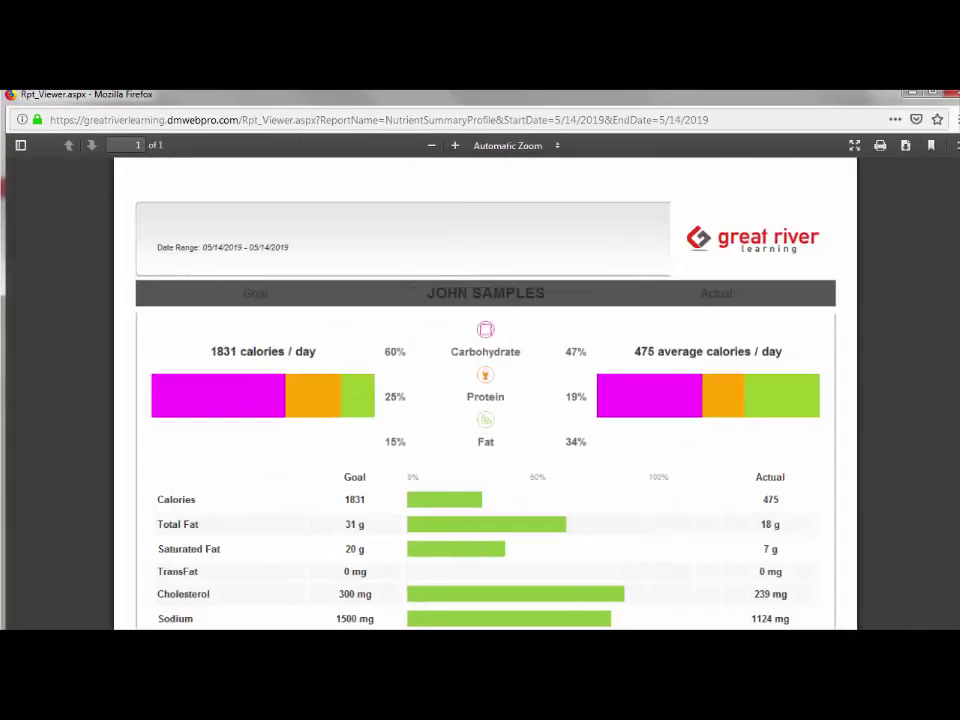
scroll(485, 400, down, 4)
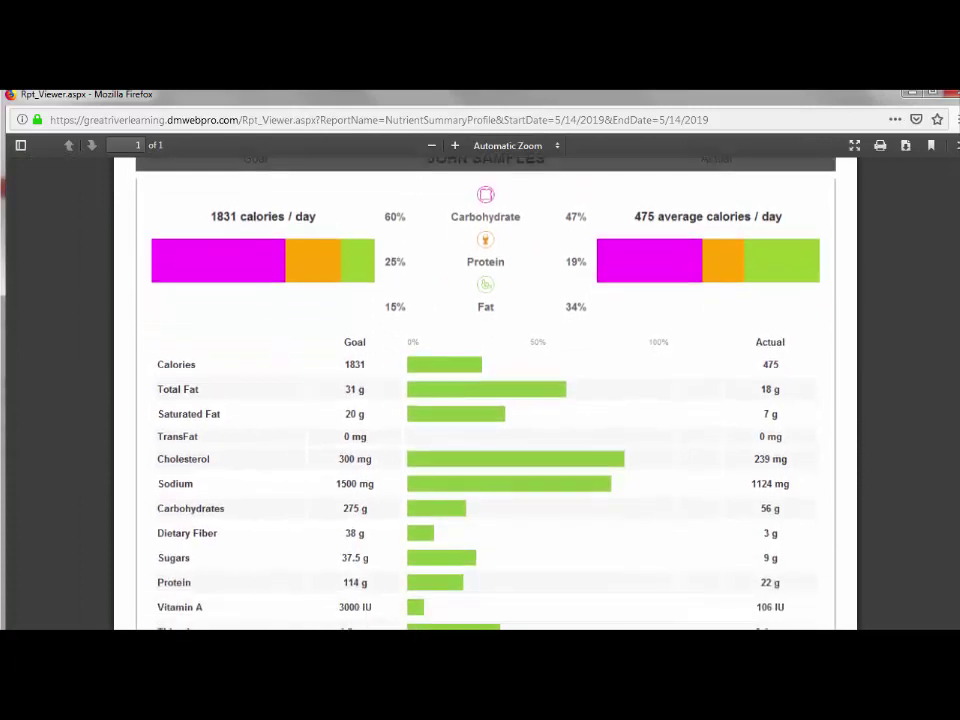
scroll(485, 390, down, 5)
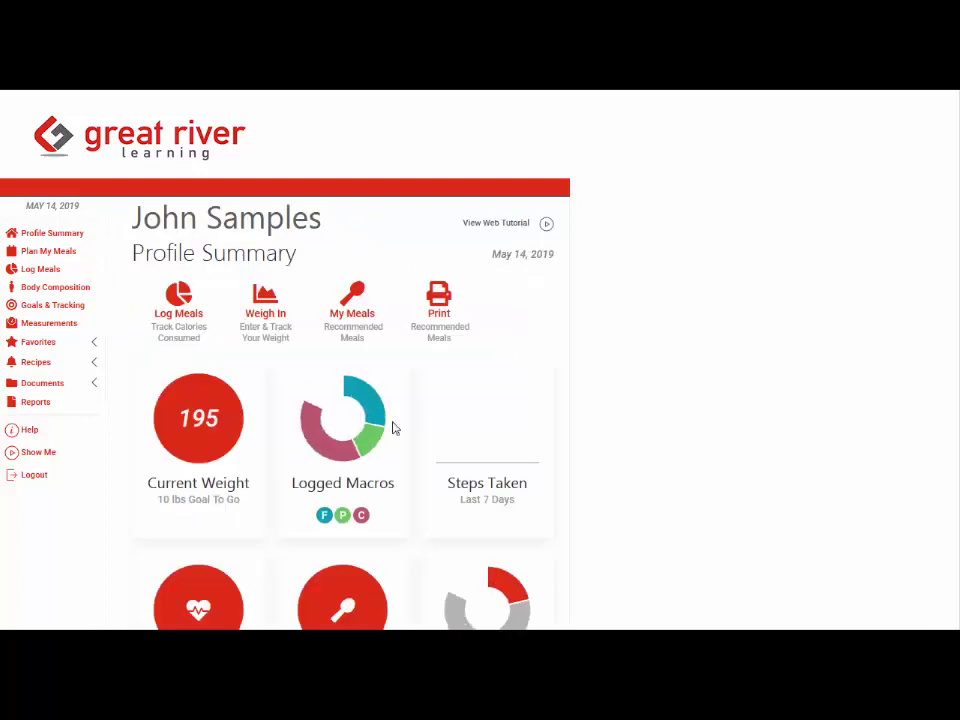
- Look over the Profile Summary tiles: current weight 195, 10 lbs to go, and the Logged Macros chart
mouse_move(338, 393)
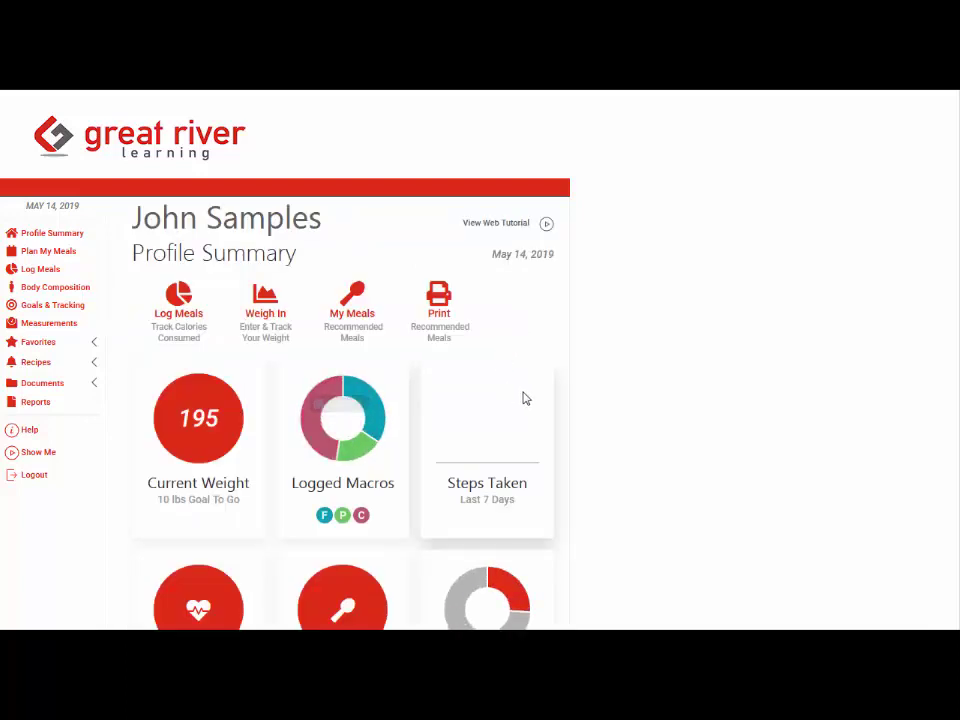